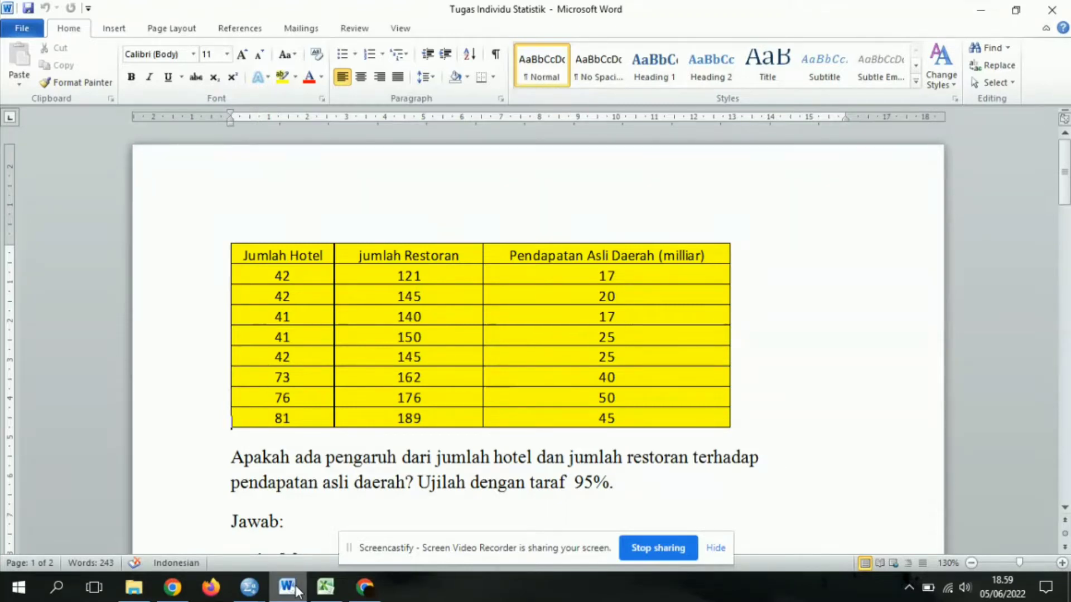
Switch to the Excel workbook DATA REGRESI BERGANDA and copy the data values in A2:C9 without the header row.
left_click(329, 590)
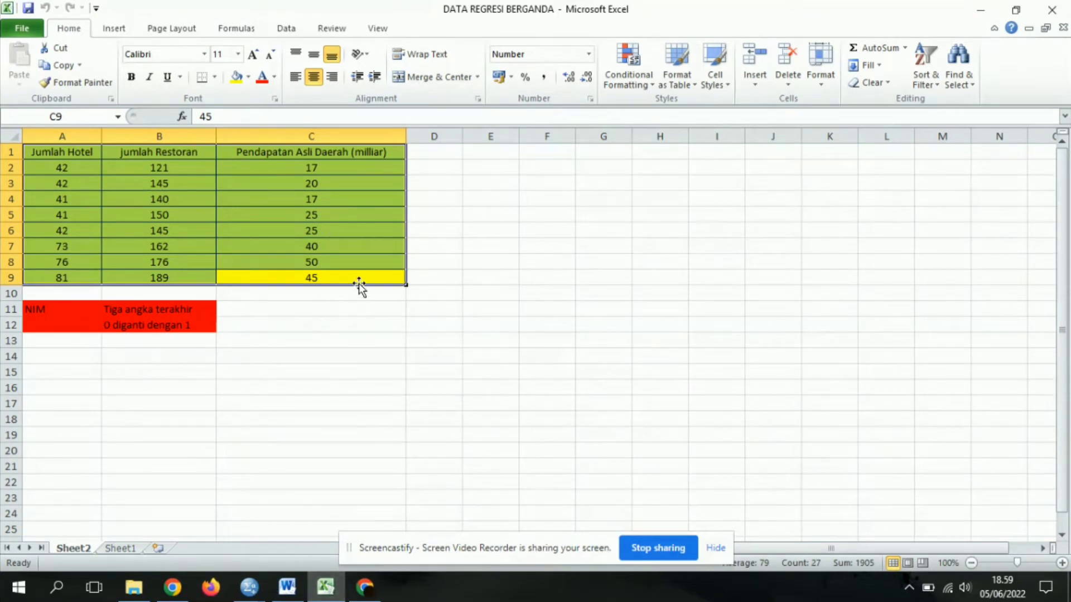
left_click_drag(376, 280, 88, 173)
right_click(88, 173)
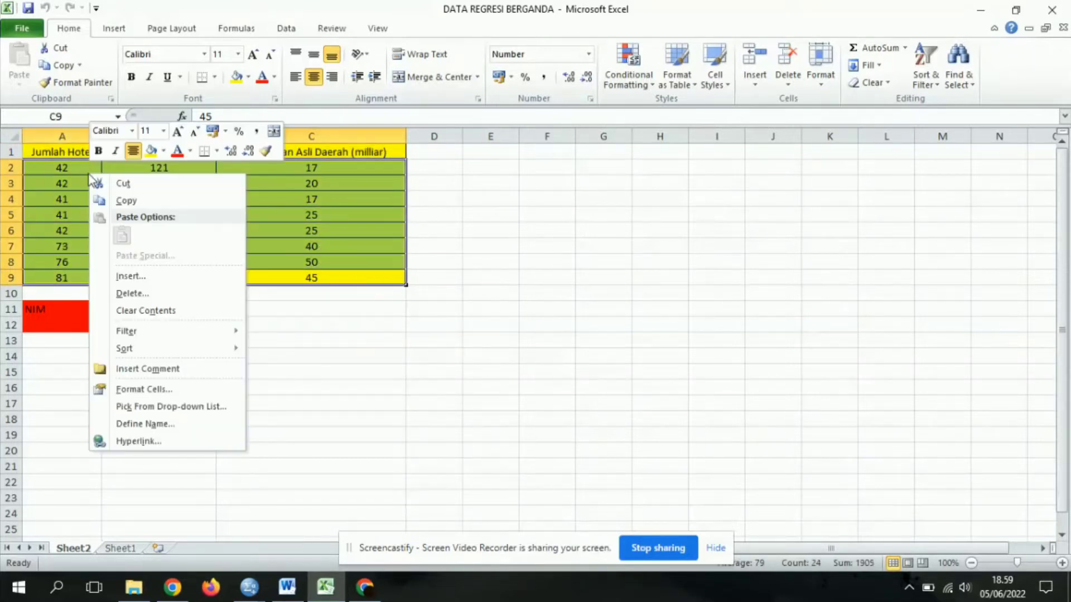
left_click(122, 201)
Switch to the empty SPSS dataset and paste the copied values starting at the first row of the first variable.
mouse_move(251, 591)
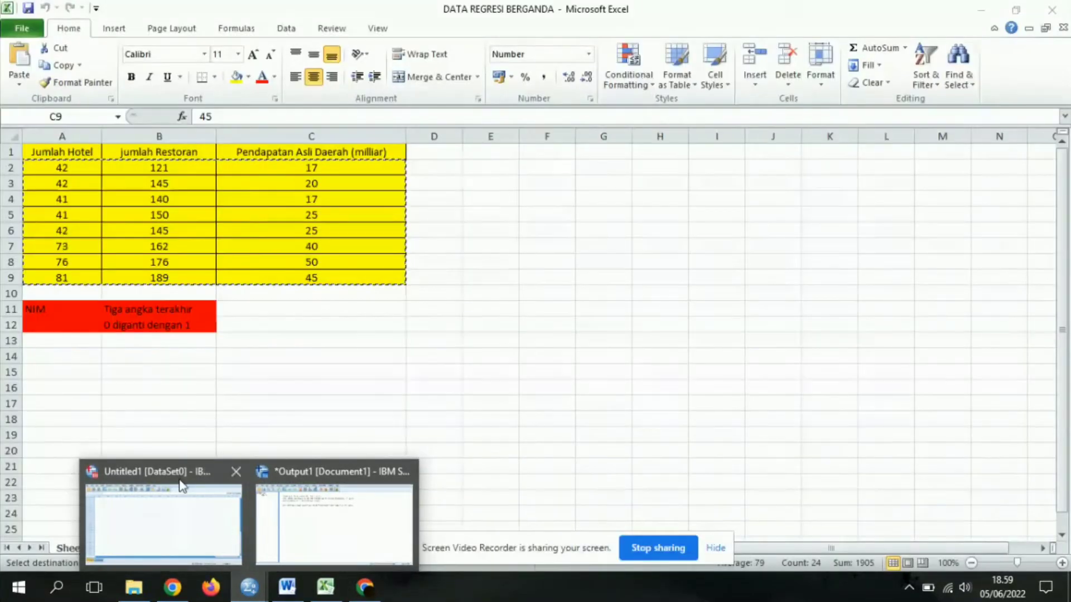
left_click(180, 488)
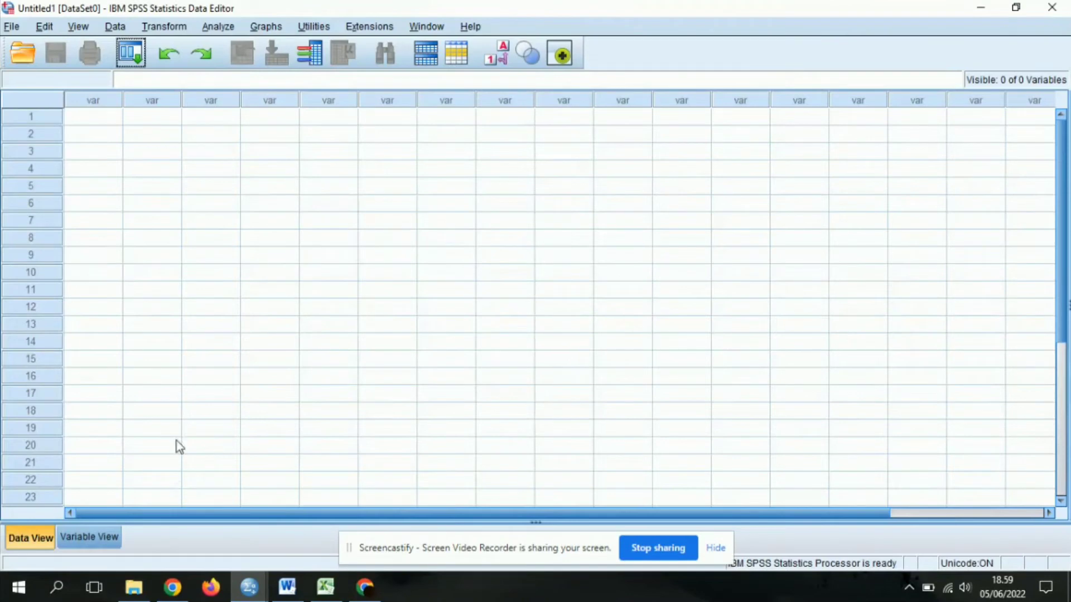
left_click(112, 120)
right_click(111, 120)
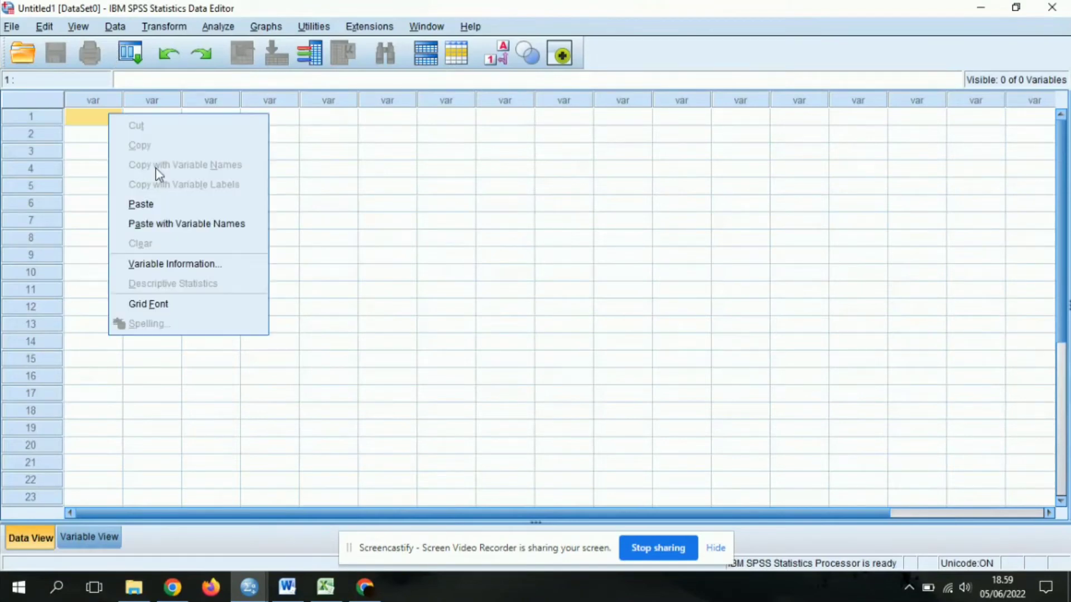
left_click(157, 204)
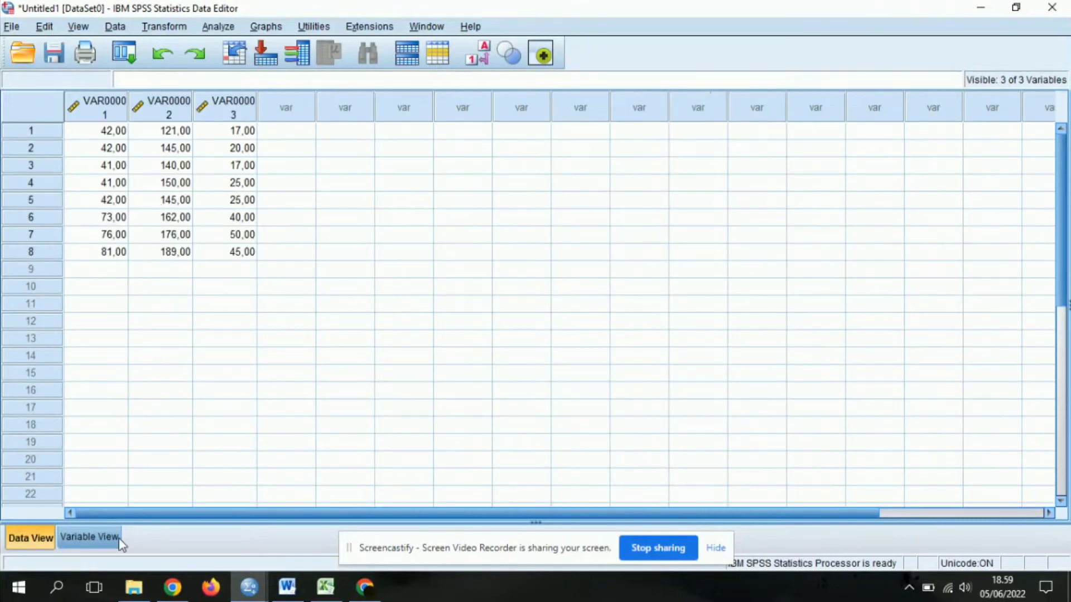
Set the decimals of all three variables to 0 in the variable definitions.
left_click(112, 544)
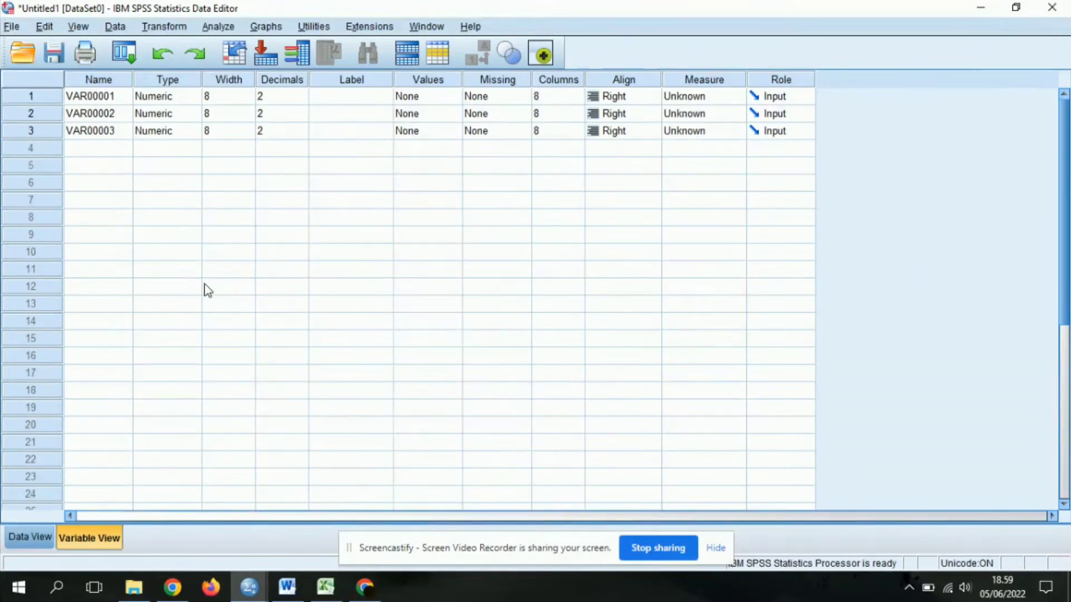
left_click(304, 101)
left_click(302, 101)
left_click(301, 100)
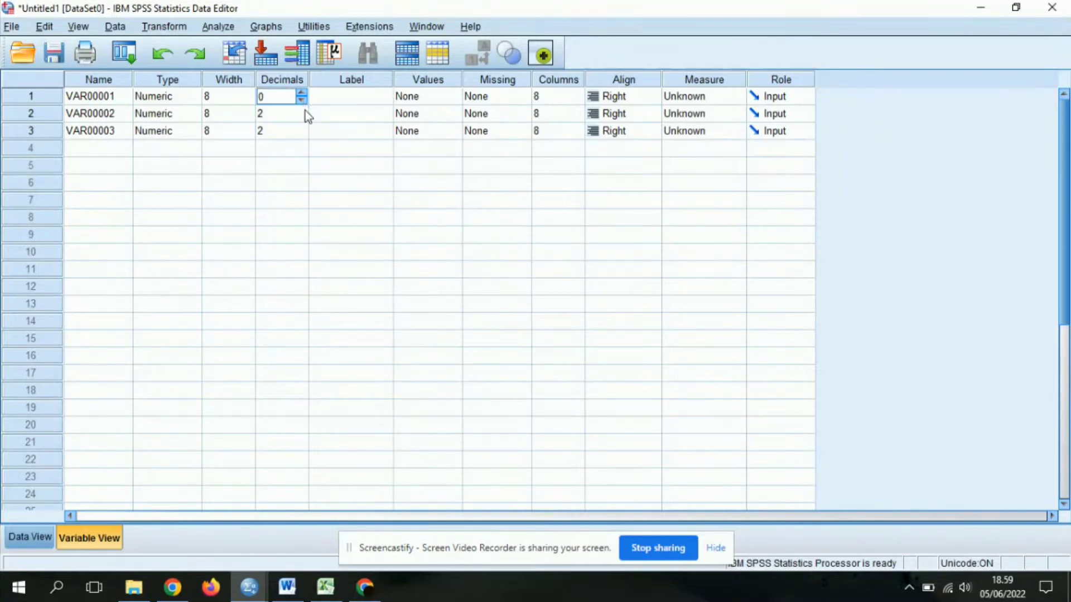
left_click(302, 119)
left_click(302, 118)
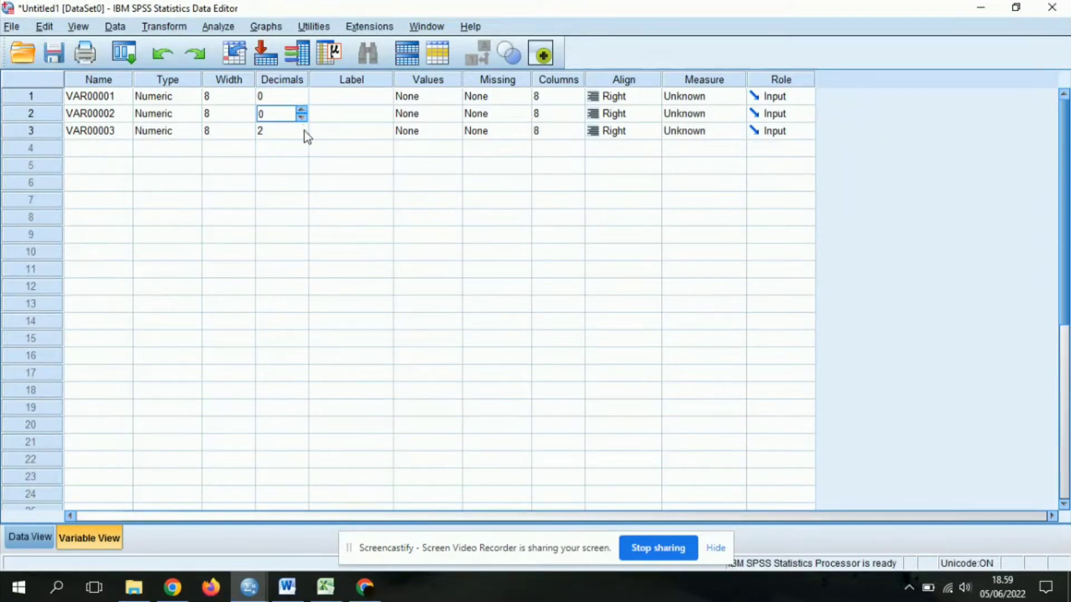
left_click(303, 136)
left_click(301, 134)
left_click(302, 135)
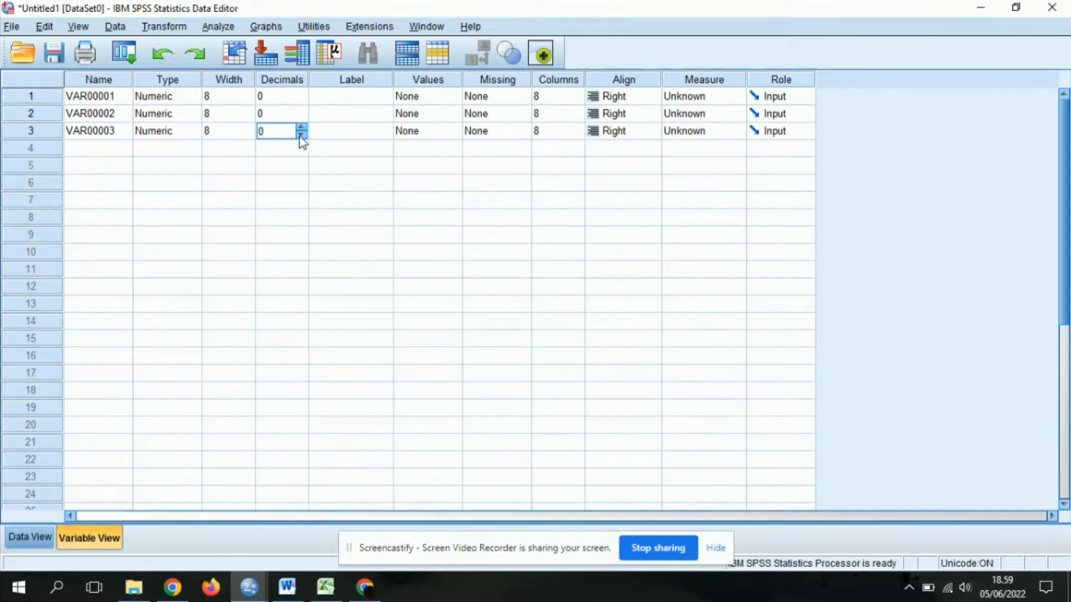
Rename the three variables in order as X1, X2 and Y.
left_click(129, 96)
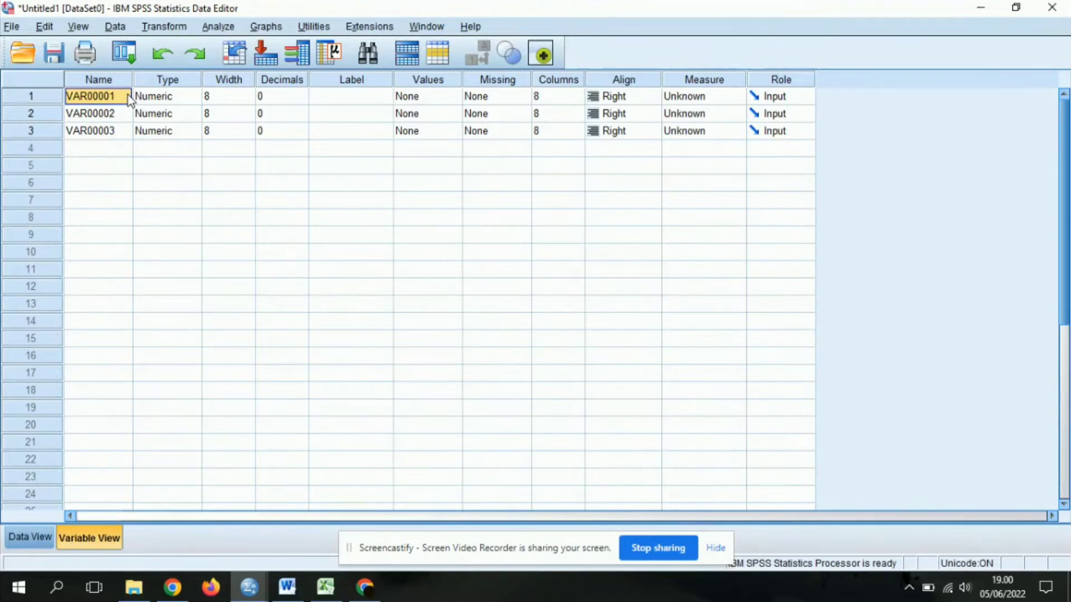
key("Delete")
type("X1")
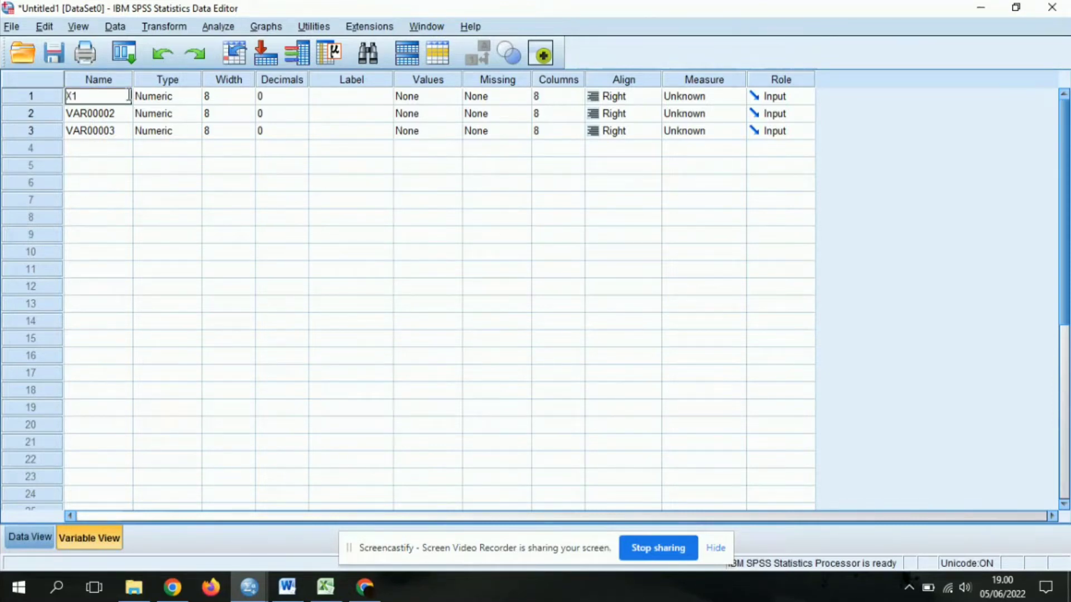
key("Return")
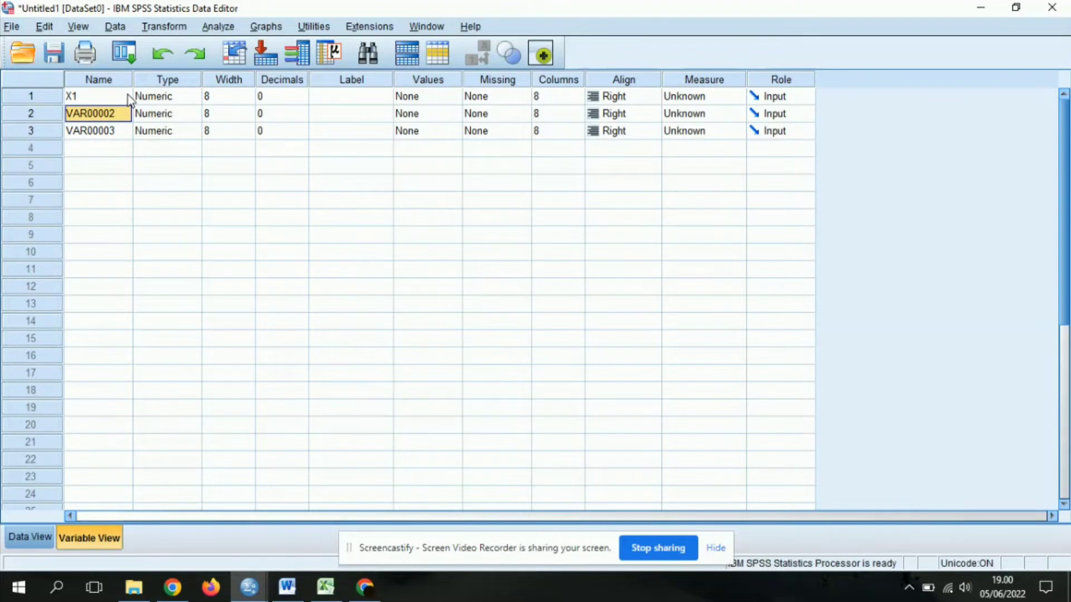
key("Delete")
type("X2")
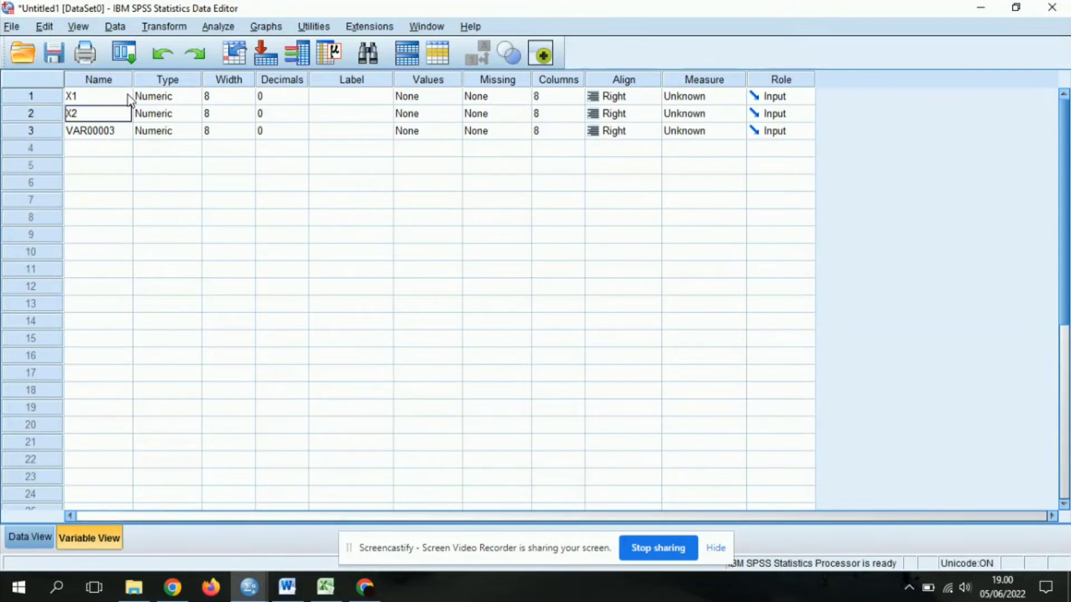
key("Return")
type("Y")
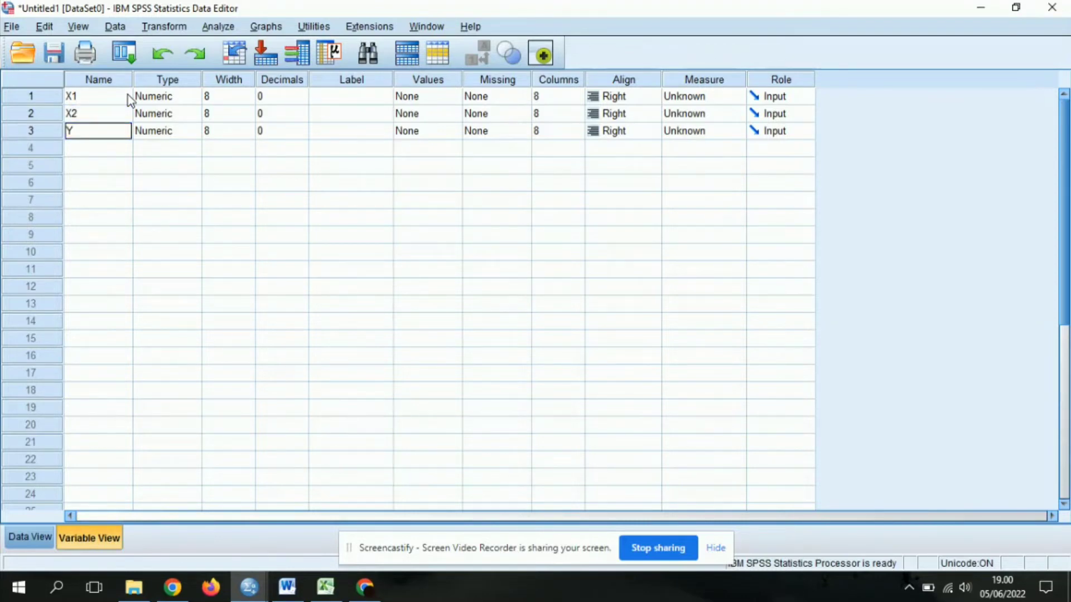
Check the column headings in the Excel workbook, return to SPSS and label variable X1 "Jumlah Hotel".
left_click(353, 95)
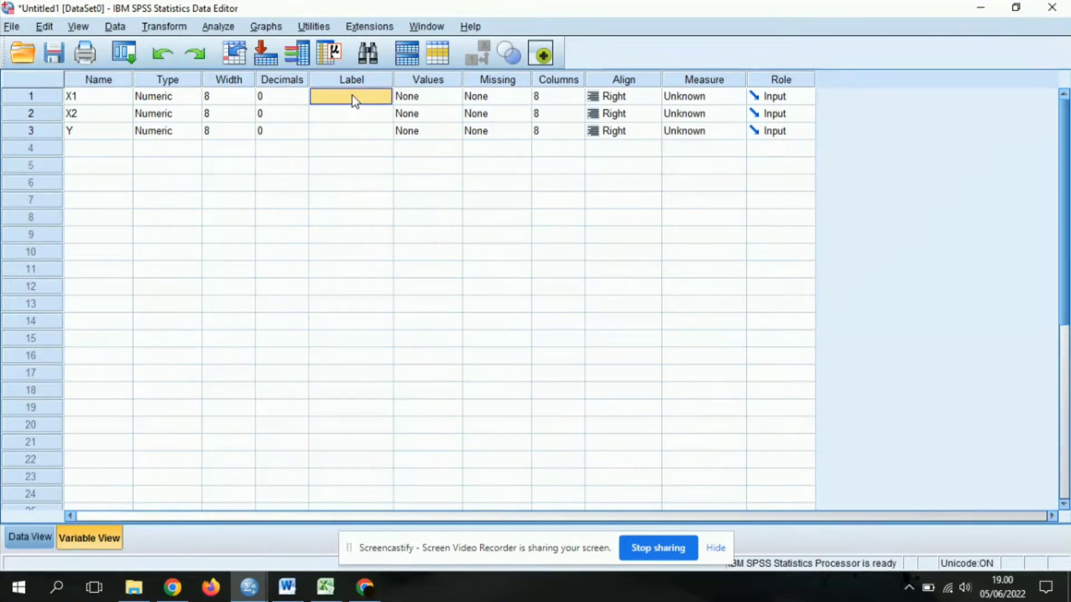
left_click(352, 95)
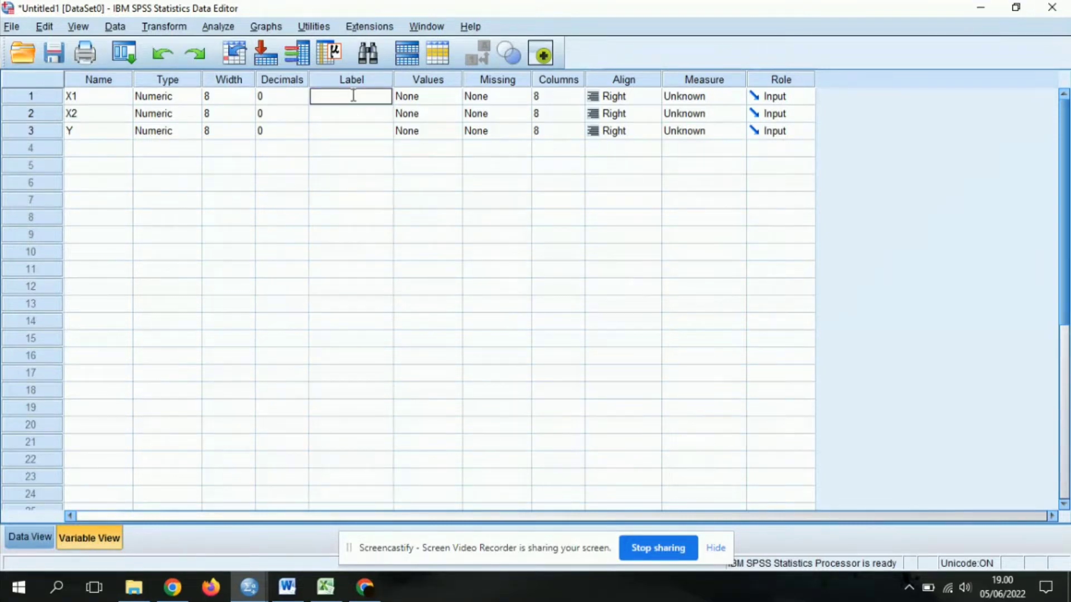
left_click(325, 587)
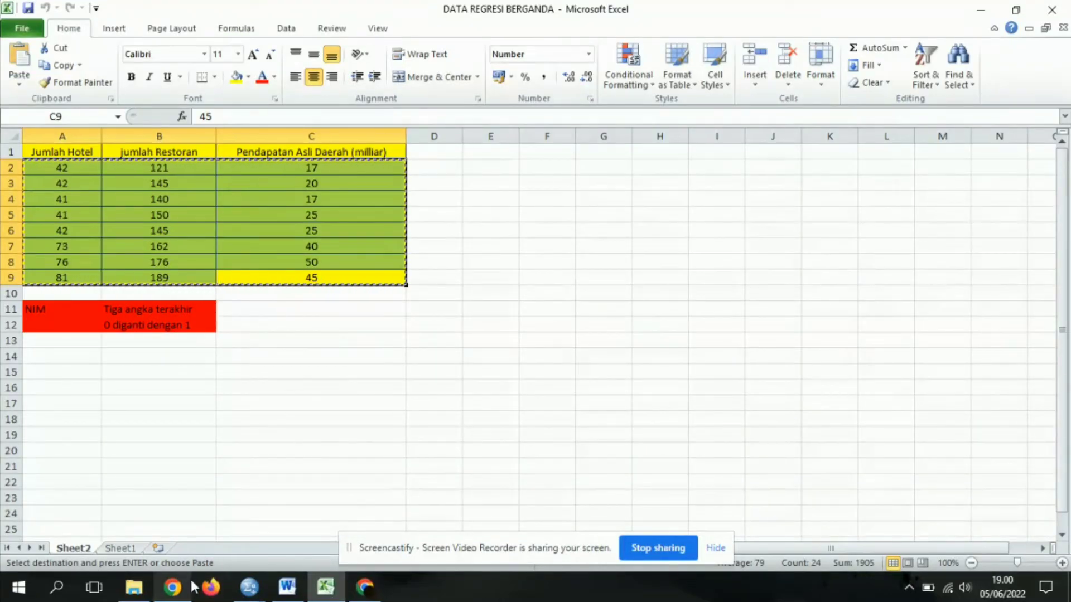
left_click(249, 586)
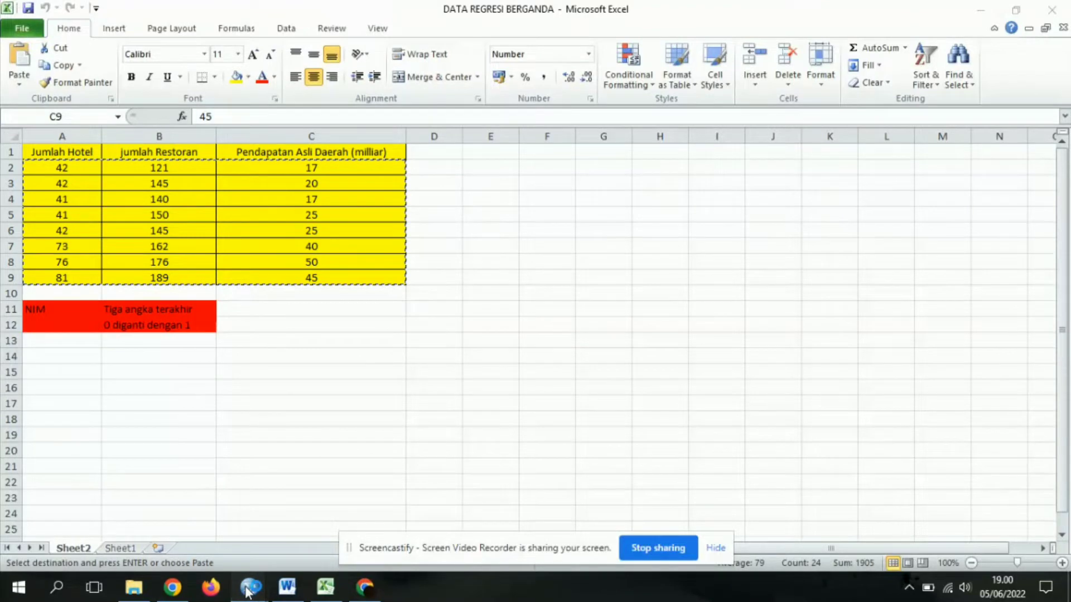
mouse_move(249, 590)
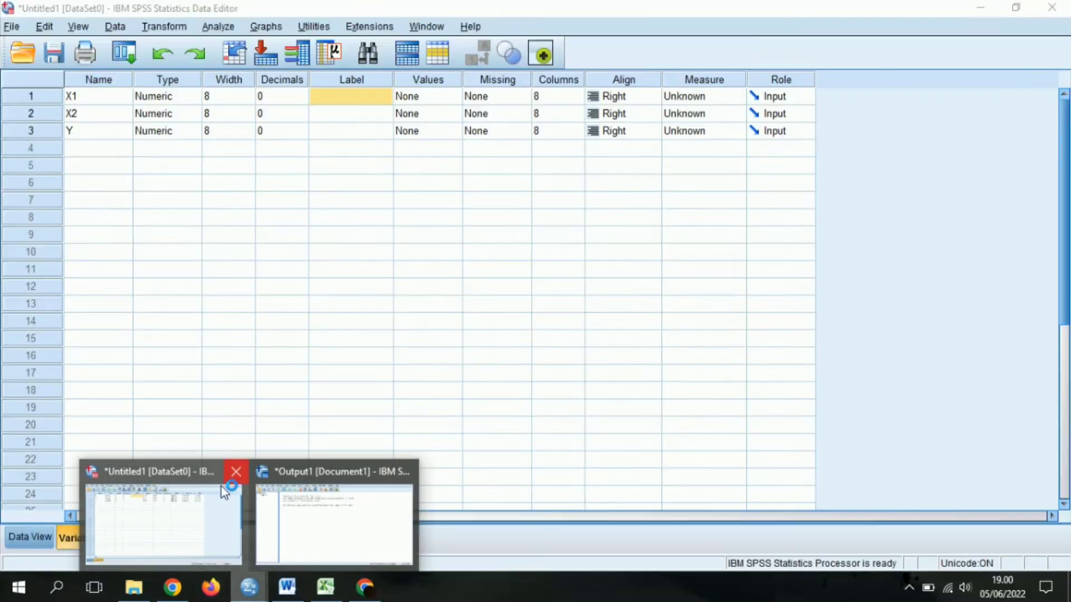
left_click(218, 490)
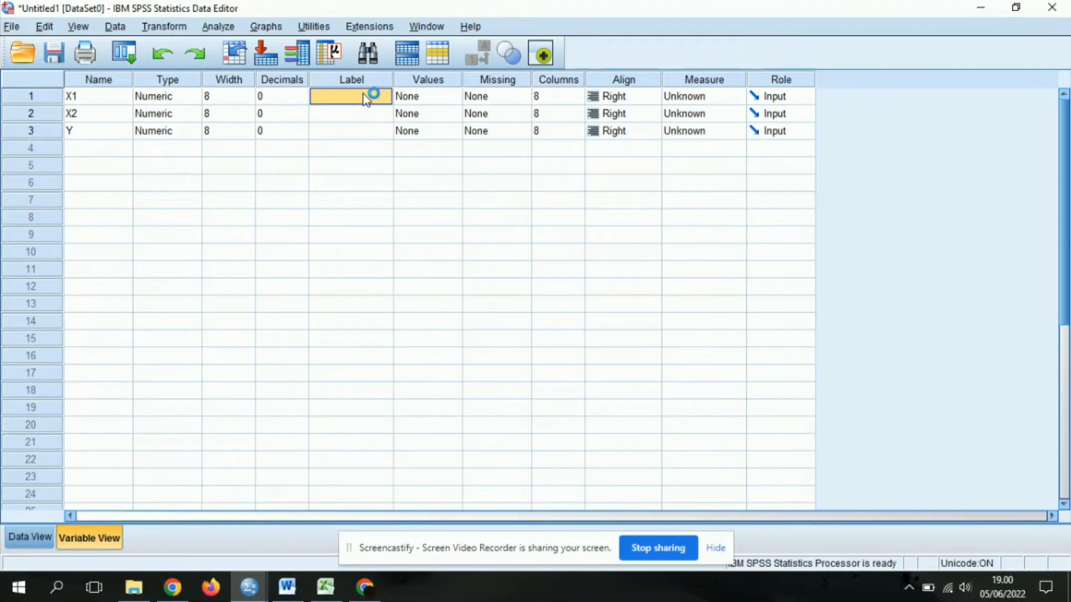
type("Juml")
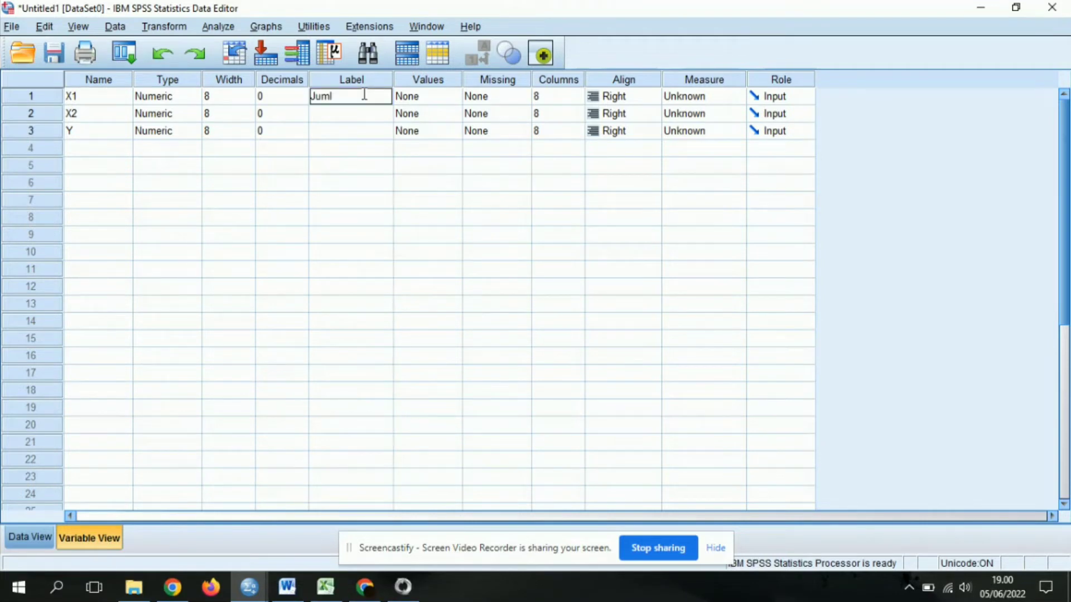
type("ah Hotel")
Label variable X2 "Jumlah Restoran" and variable Y "Pendapatan".
left_click(357, 114)
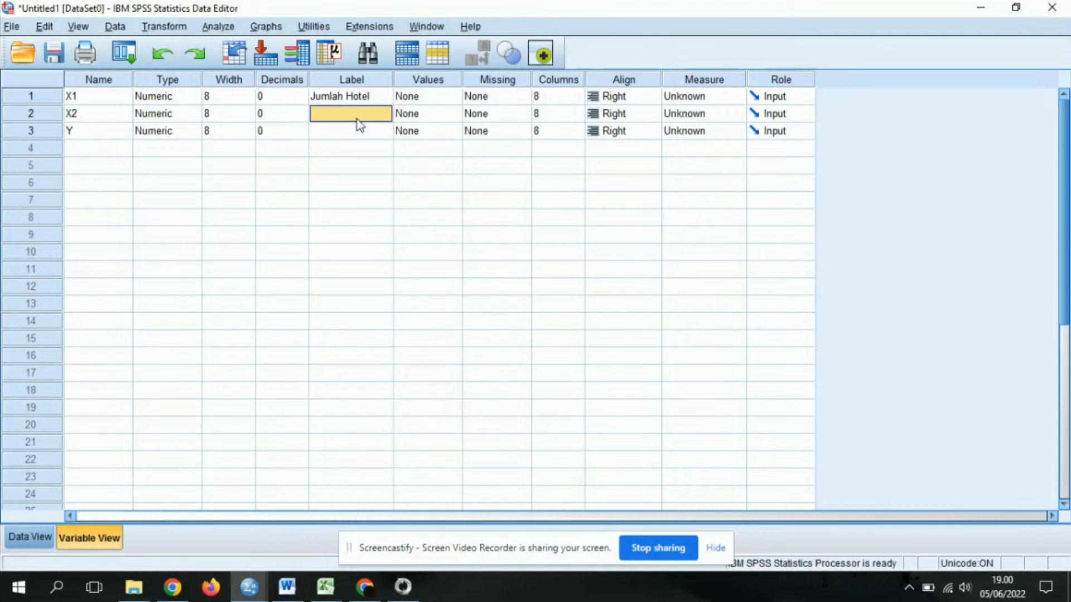
type("Jum")
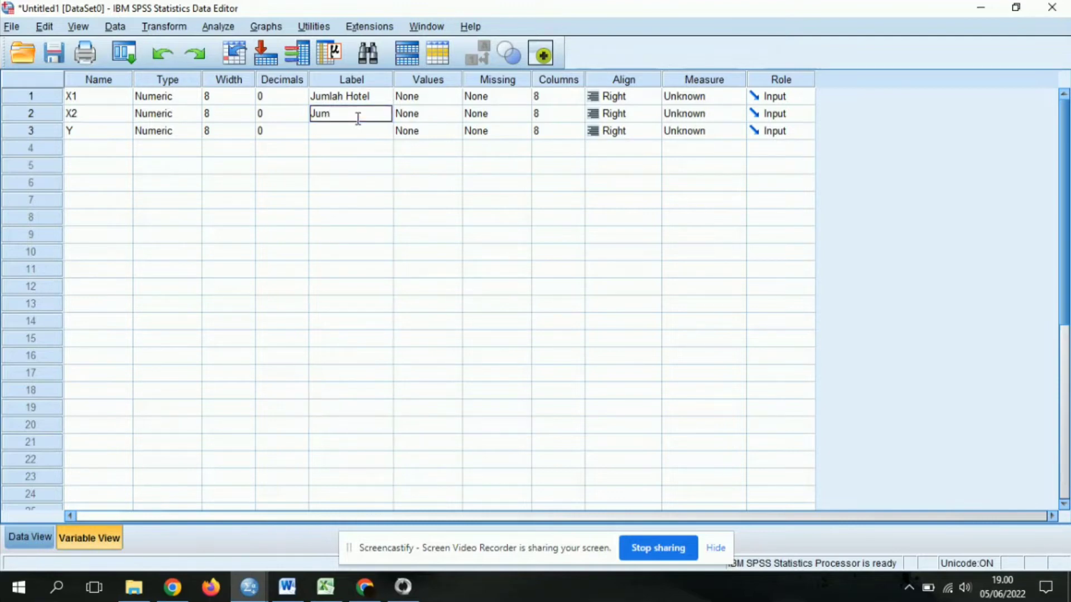
type("lah Rest")
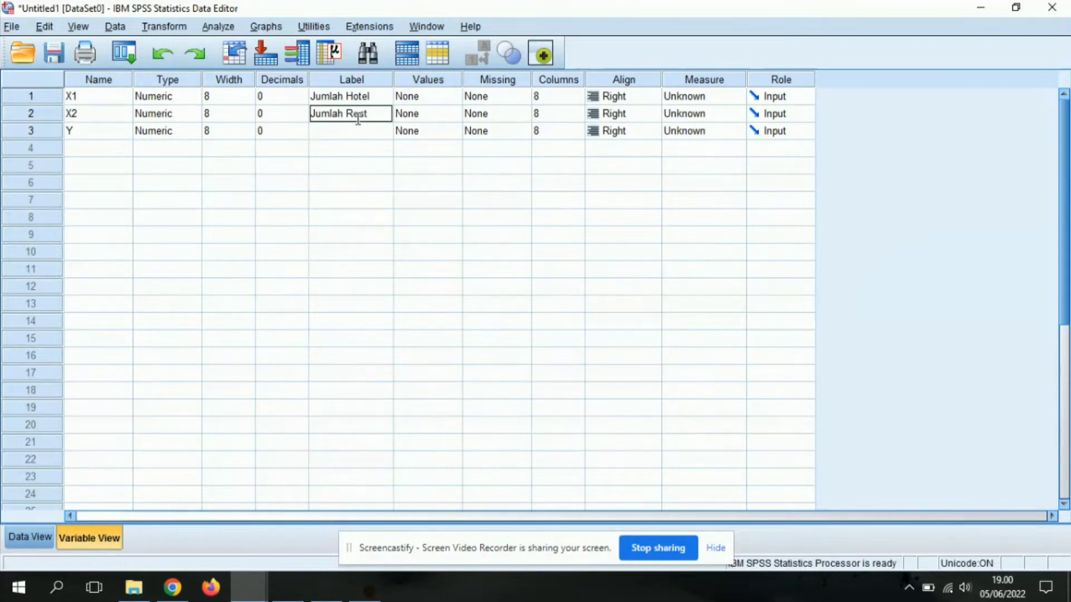
type("oran")
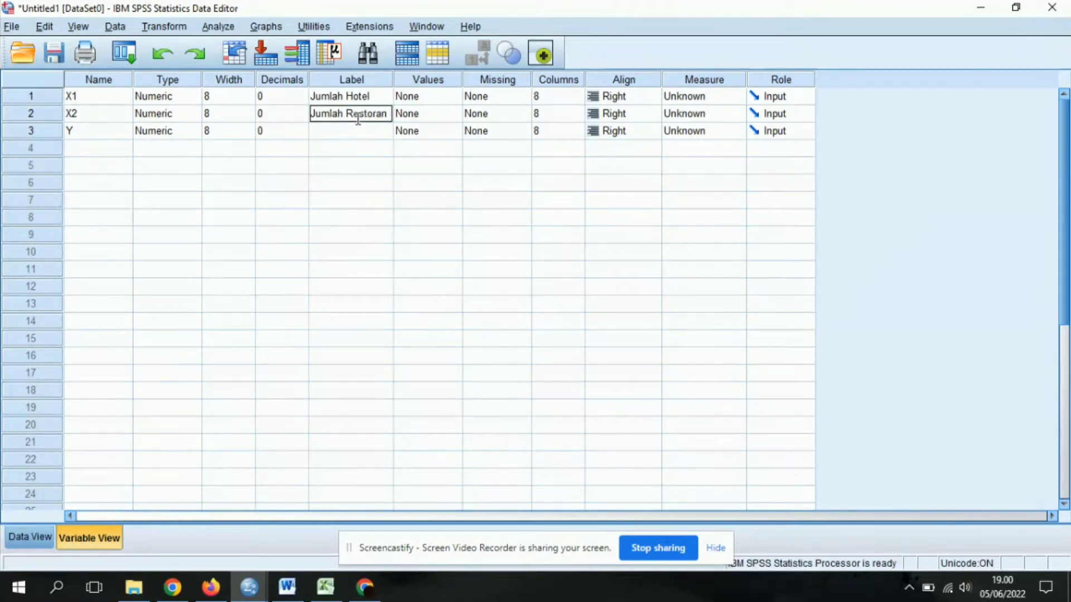
left_click(357, 130)
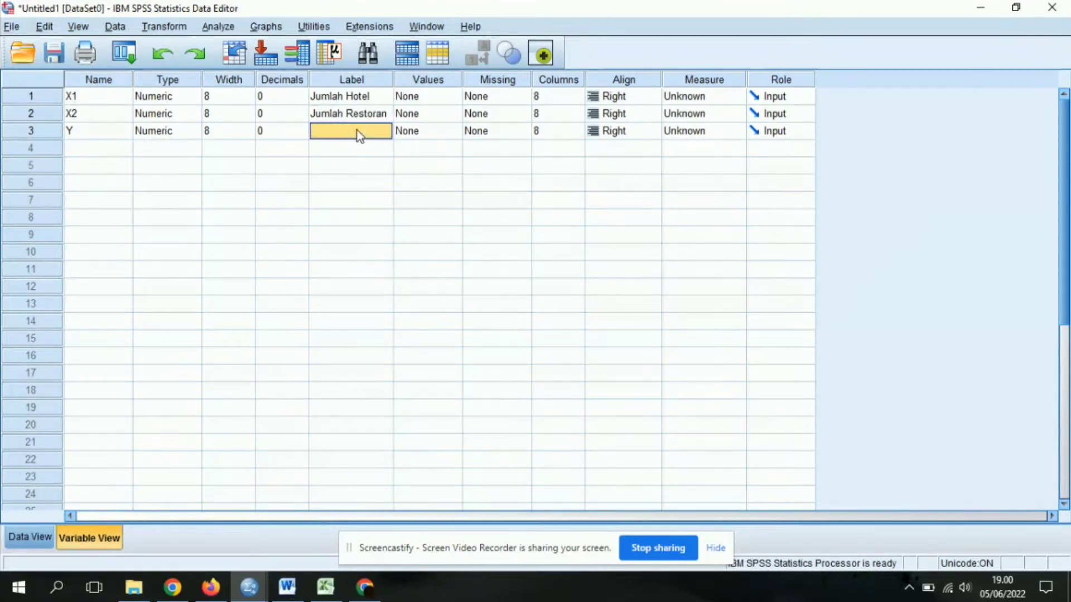
left_click(356, 132)
type("P")
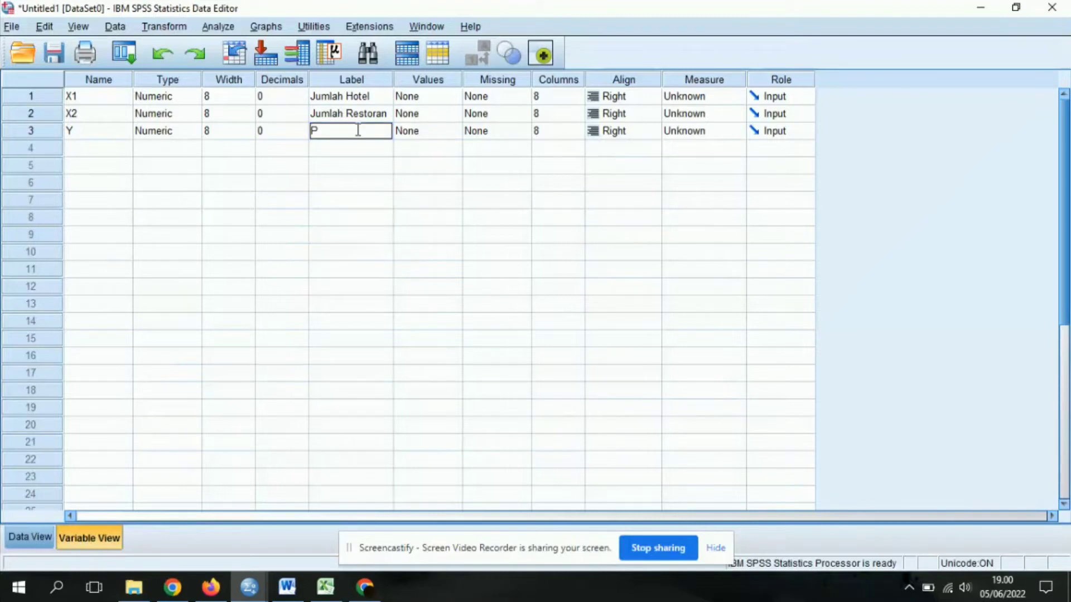
type("endapatan")
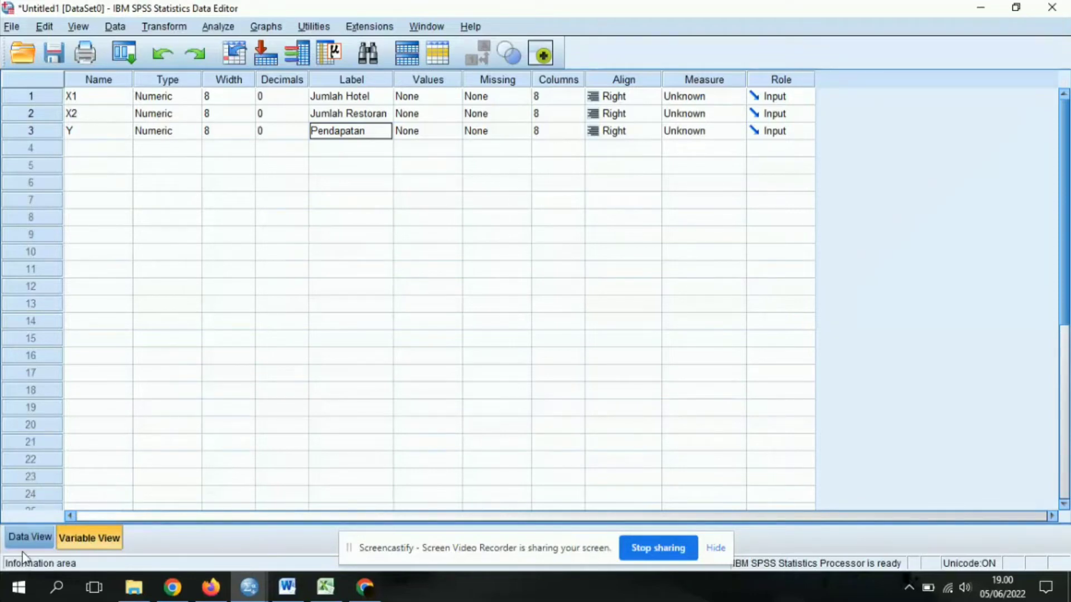
Return to the data values and start a linear regression with Pendapatan [Y] as the dependent variable.
left_click(30, 536)
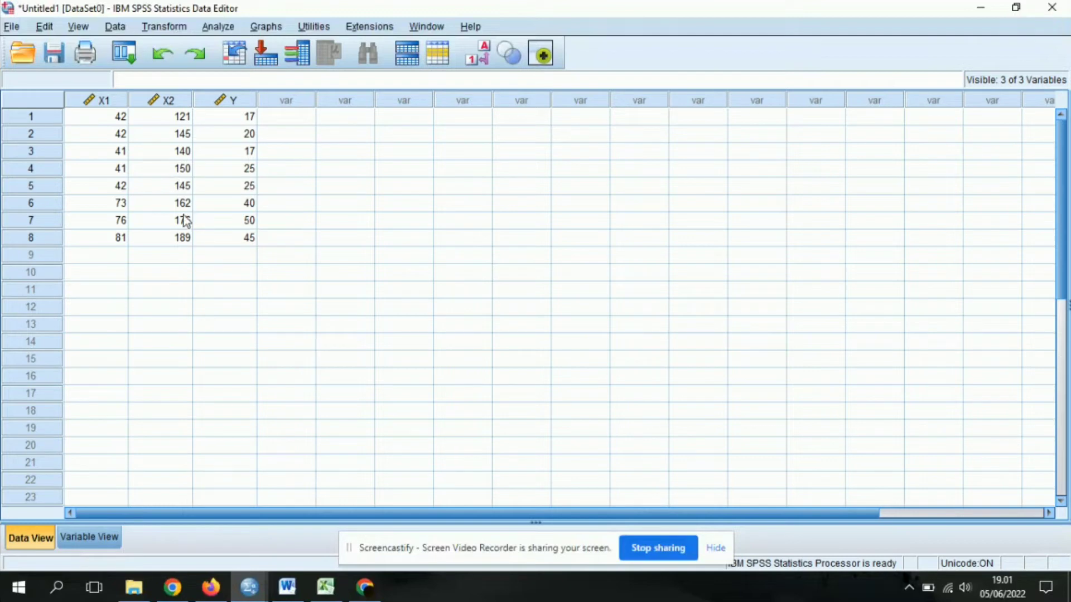
left_click(209, 23)
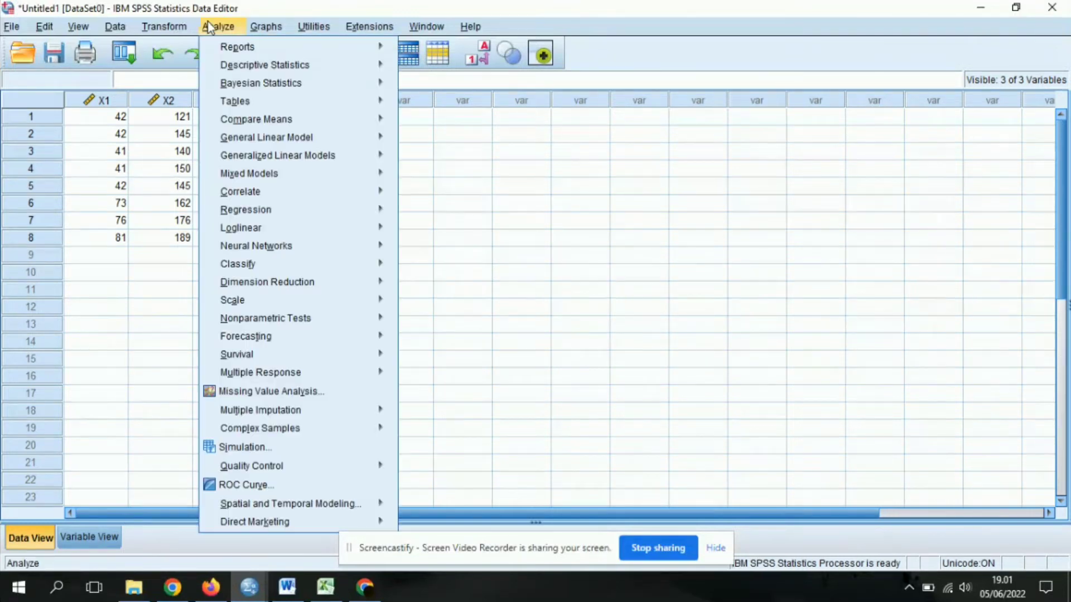
mouse_move(293, 124)
mouse_move(343, 217)
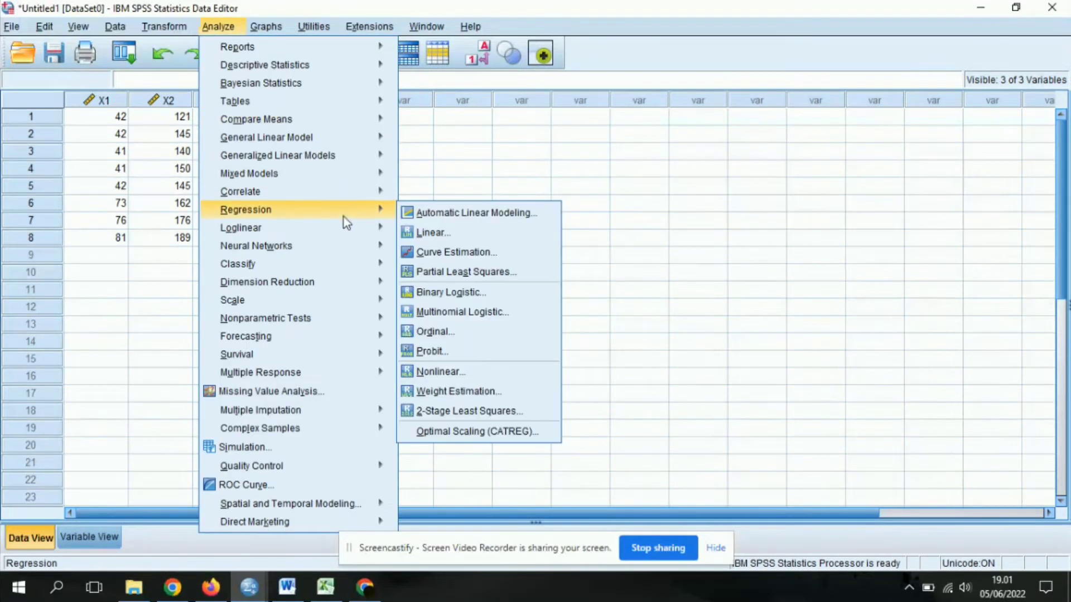
left_click(411, 229)
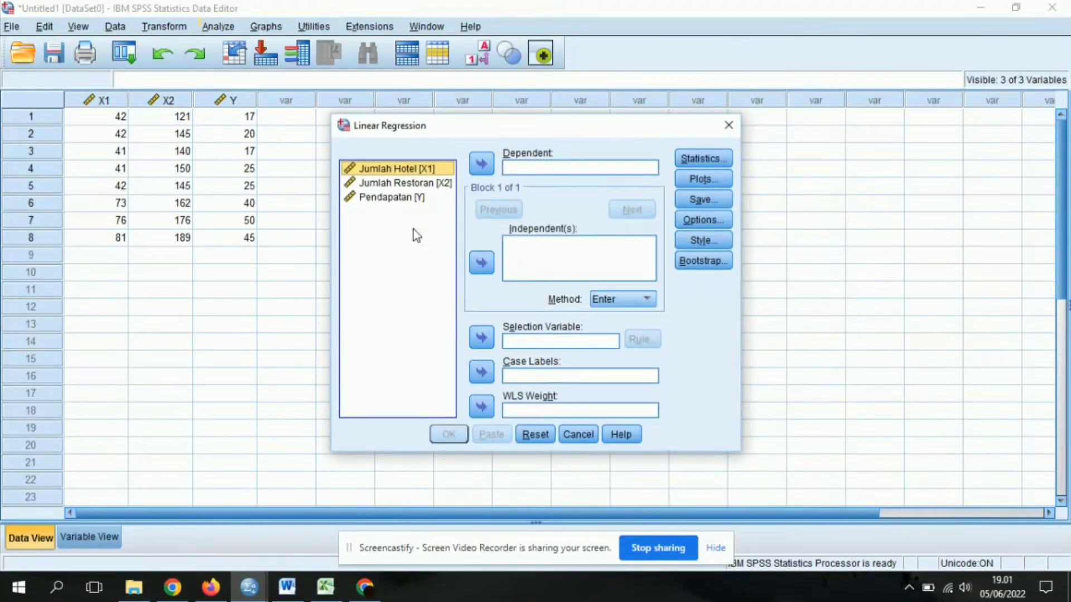
left_click(434, 198)
left_click(481, 164)
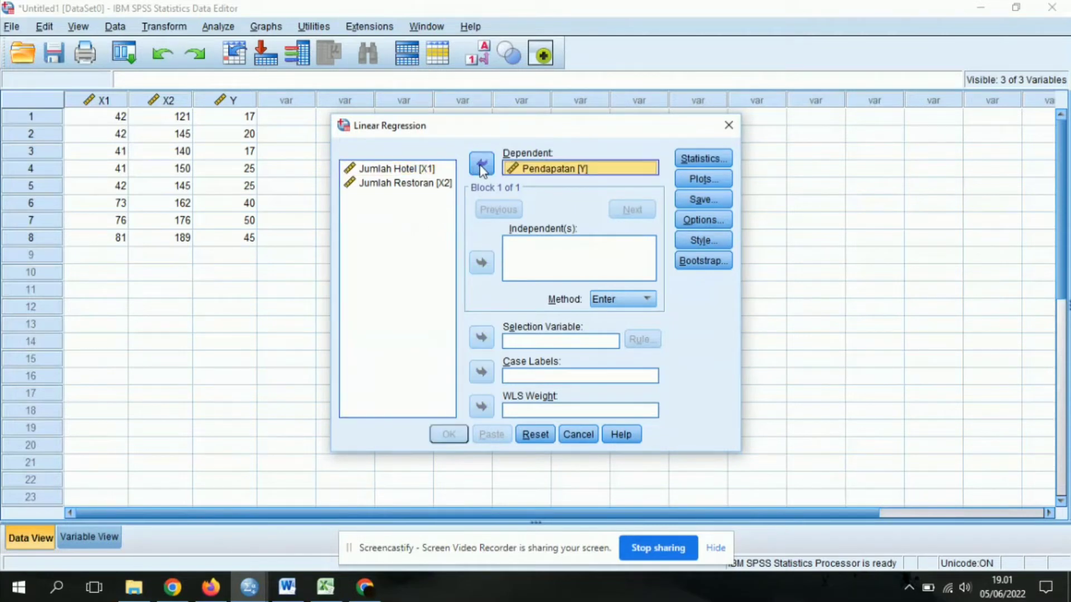
Add Jumlah Hotel [X1] and Jumlah Restoran [X2] as independent variables of the linear regression.
left_click(426, 170)
left_click(493, 266)
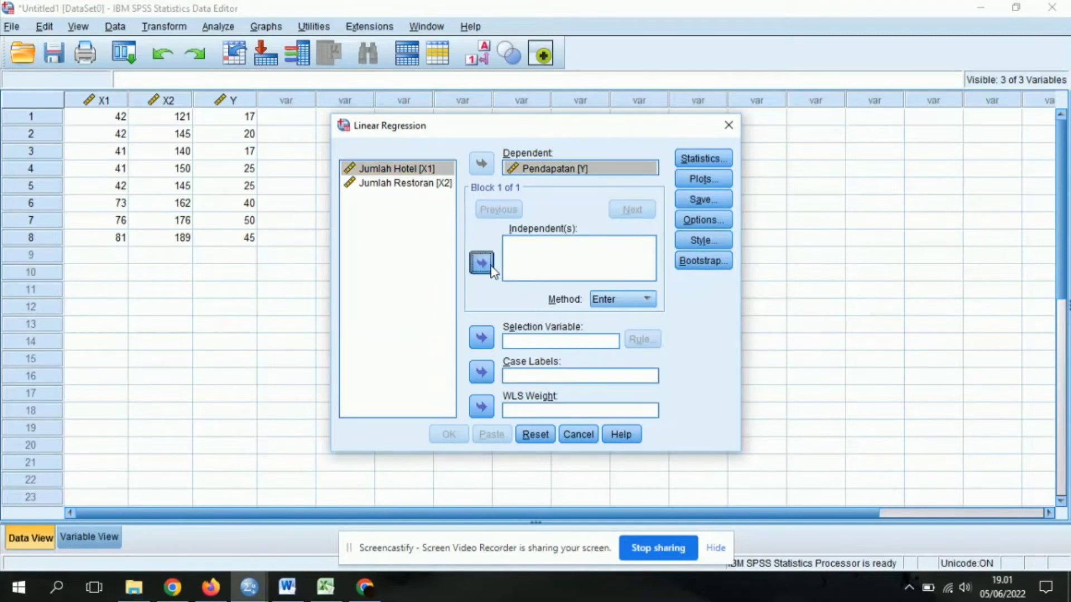
left_click(425, 186)
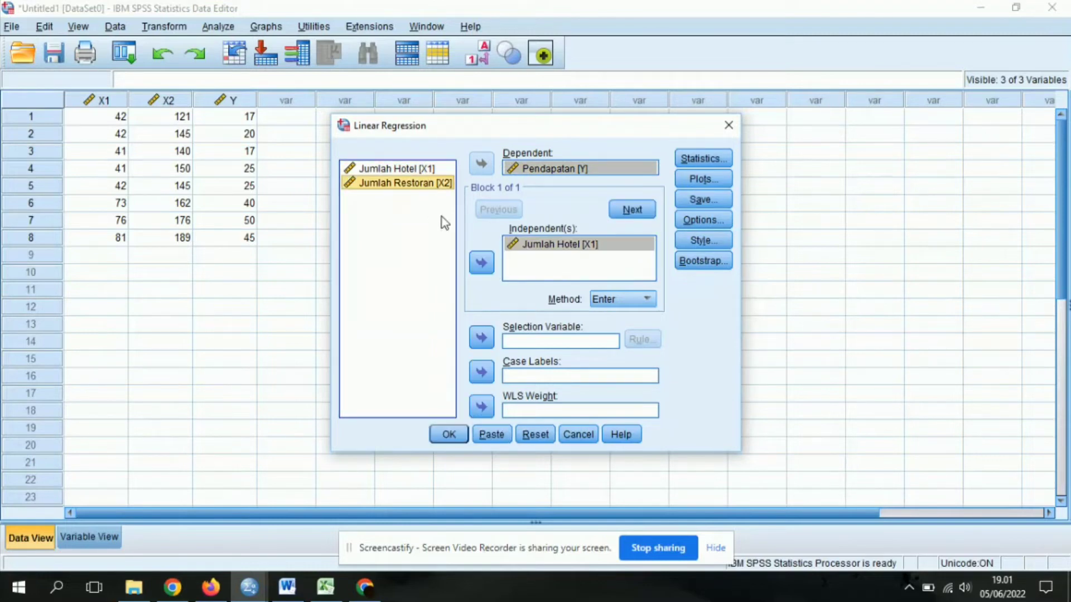
left_click(475, 265)
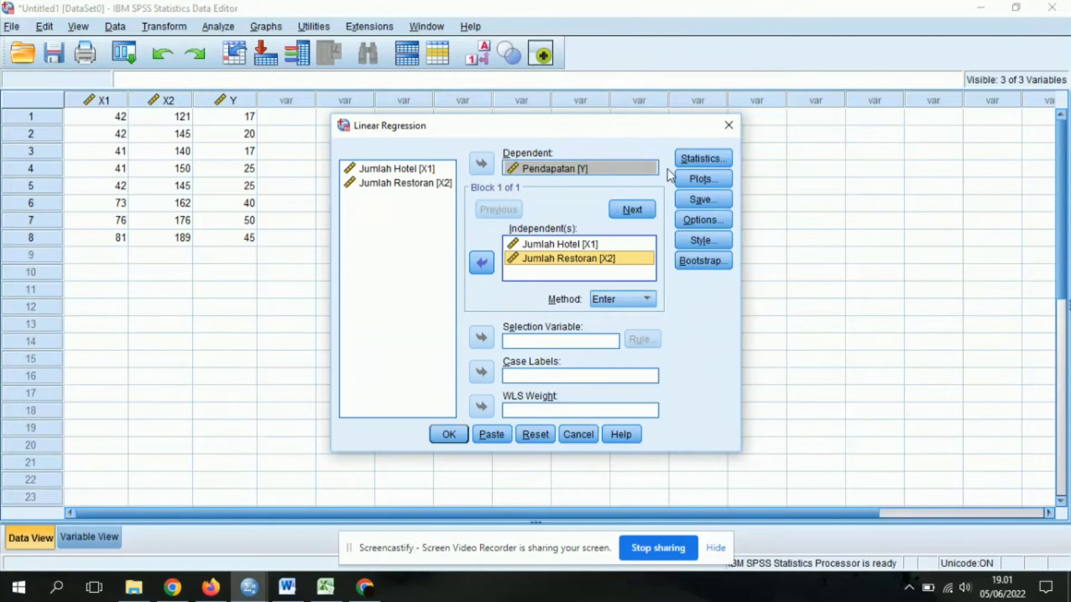
Include the R squared change statistic, run the regression and view its model summary, ANOVA and coefficients tables.
left_click(692, 162)
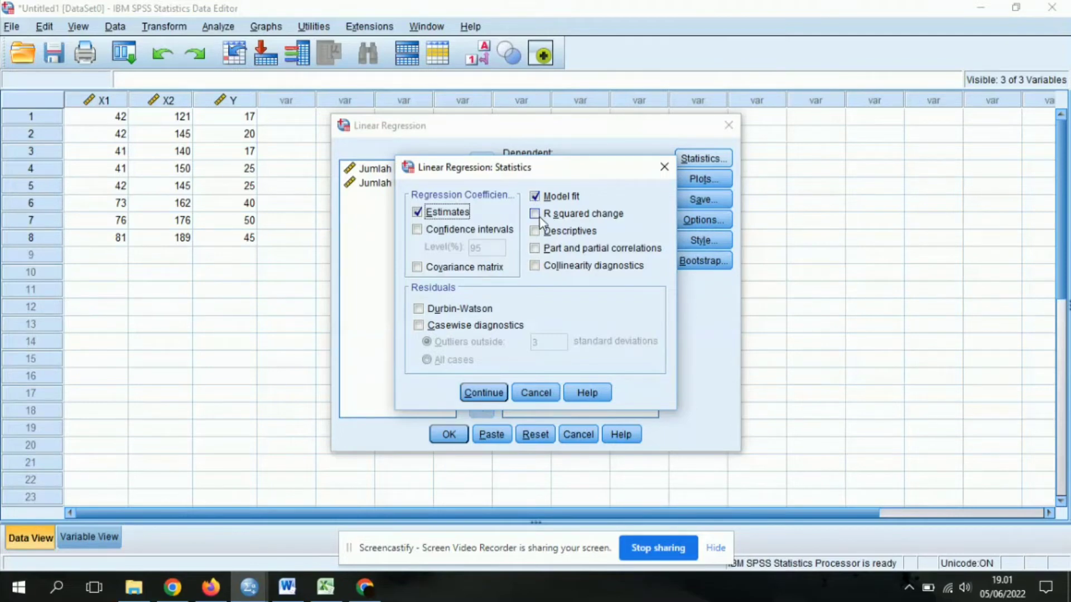
left_click(535, 215)
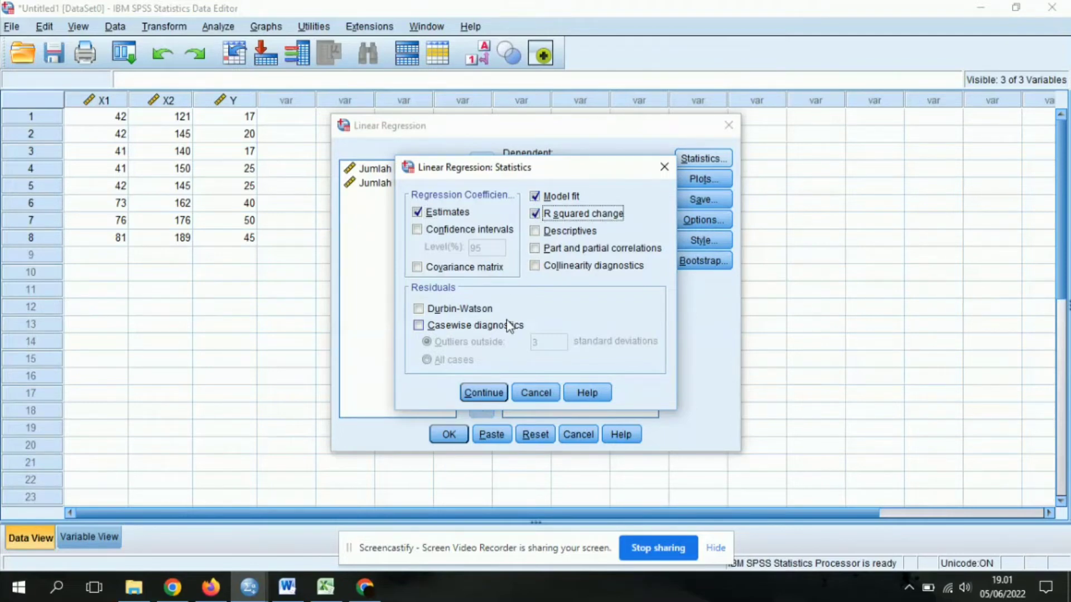
left_click(481, 393)
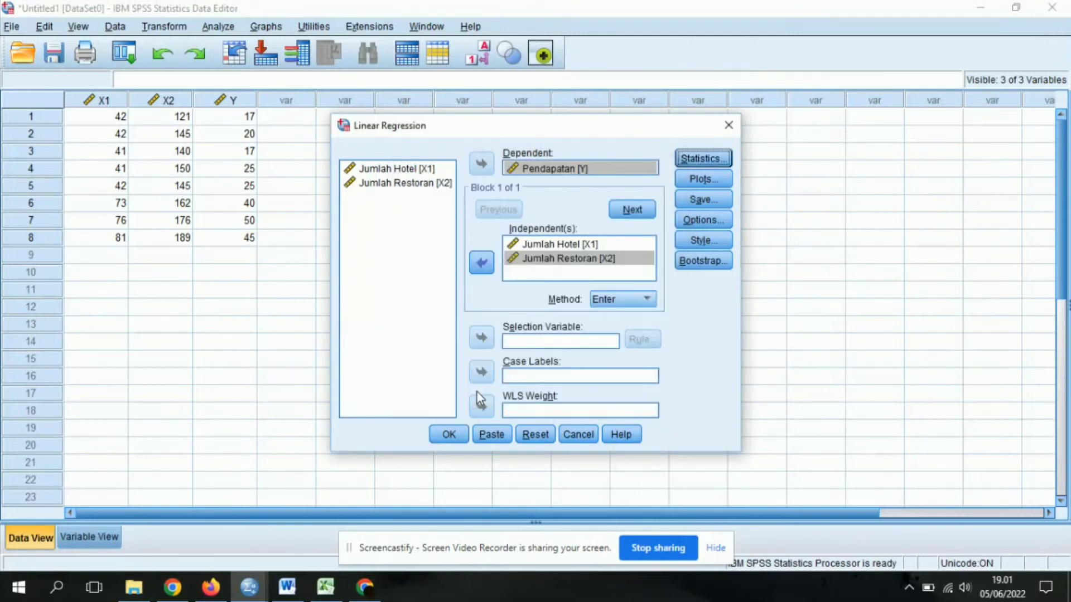
left_click(449, 435)
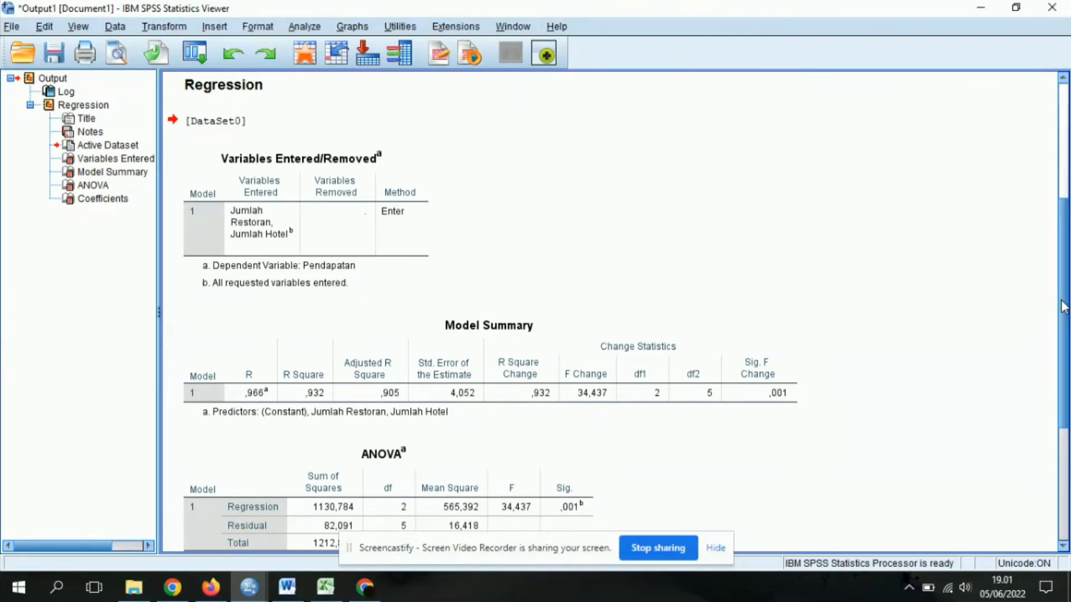
scroll(1049, 356, "down", 5)
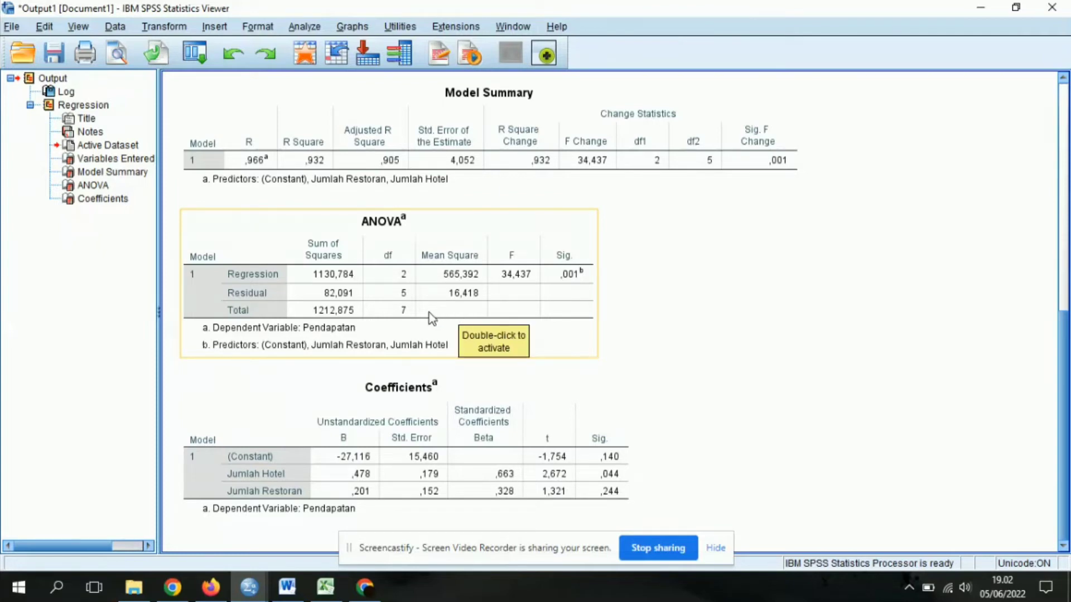
Switch to the Word document Tugas Individu Statistik and read the data table, research question and hypotheses.
left_click(286, 586)
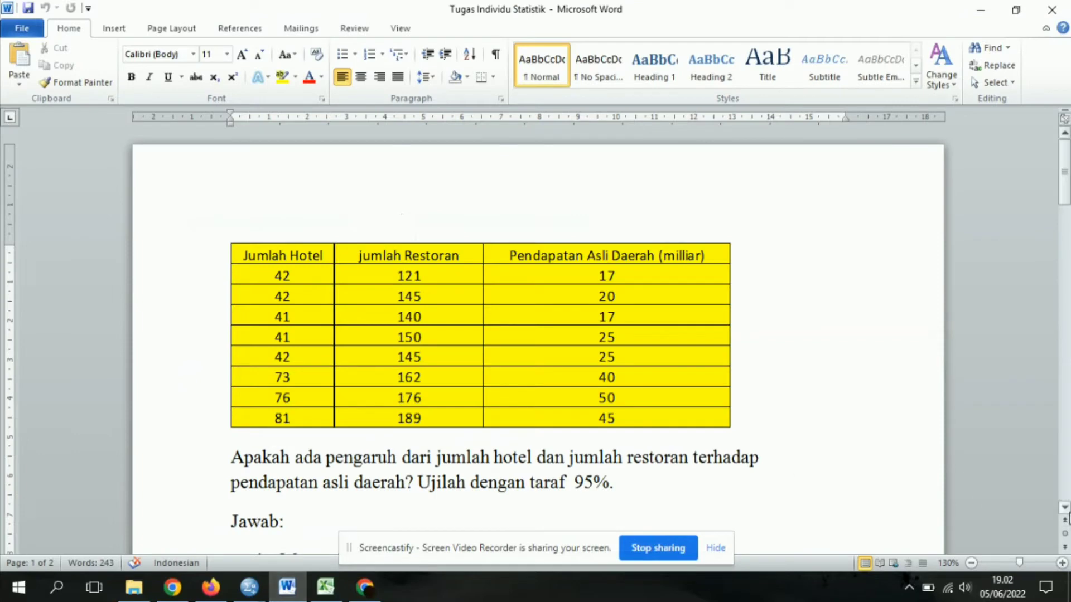
left_click(1065, 510)
left_click(1065, 509)
left_click(1065, 510)
left_click(1065, 509)
left_click(1065, 510)
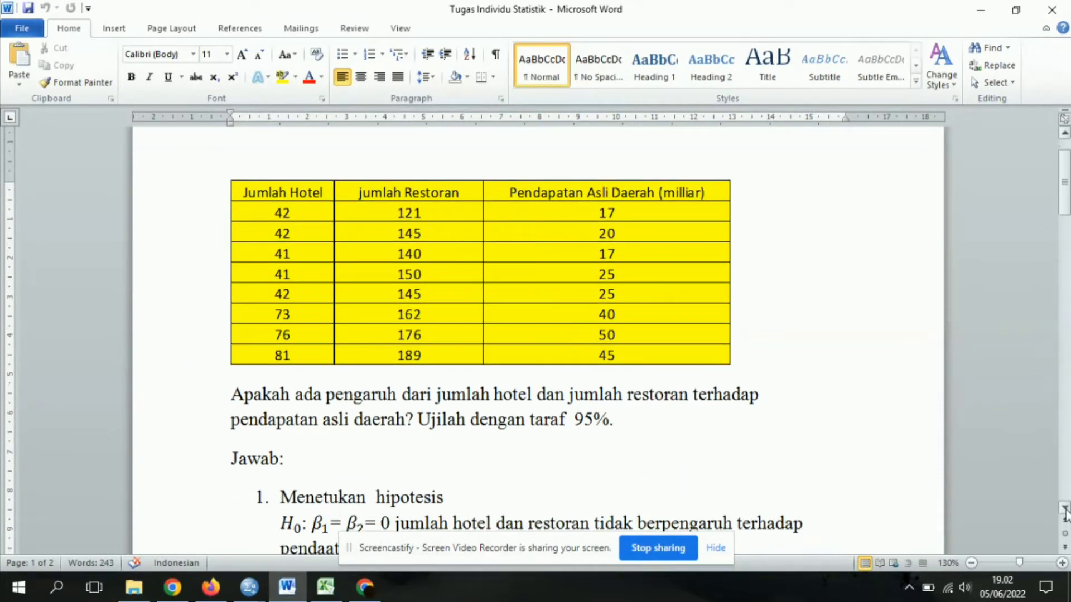
left_click(1065, 510)
left_click(1065, 509)
left_click(1065, 509)
left_click(1065, 510)
left_click(1065, 510)
left_click(1065, 510)
left_click(1065, 509)
left_click(1065, 509)
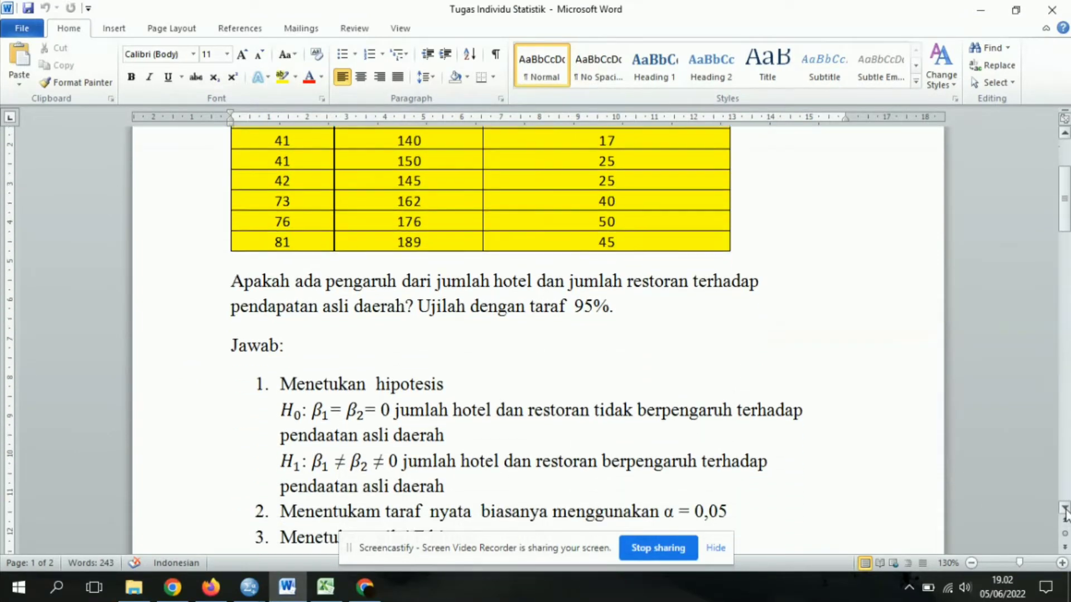
left_click(1065, 510)
left_click(1065, 510)
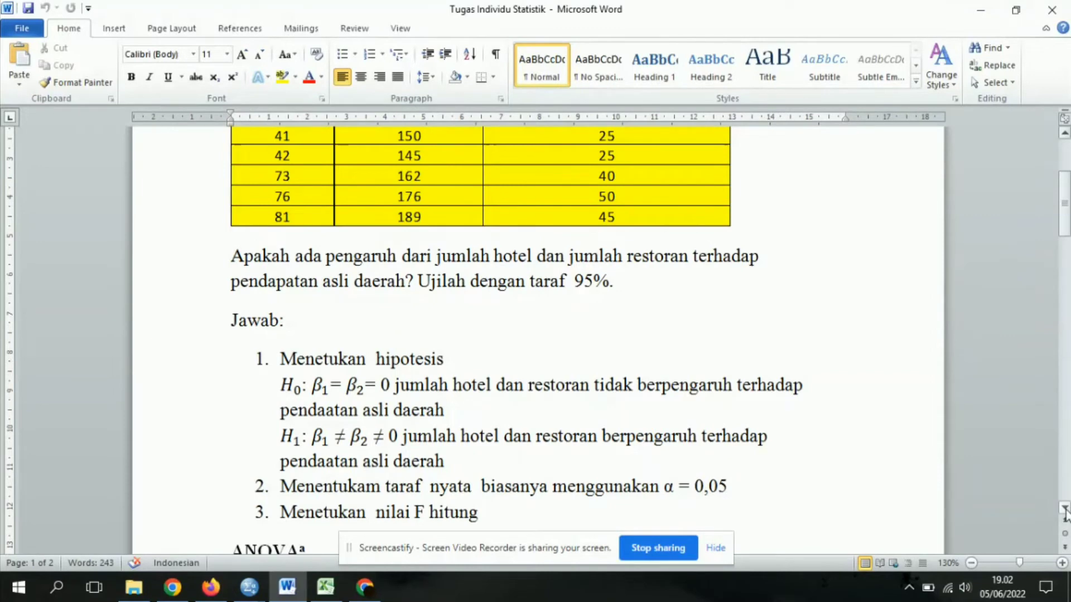
Review the hypotheses, the significance level and the ANOVA table that supplies the calculated F value.
key("Down")
key("Down")
key("Down")
key("Down")
key("Down")
key("Down")
key("Down")
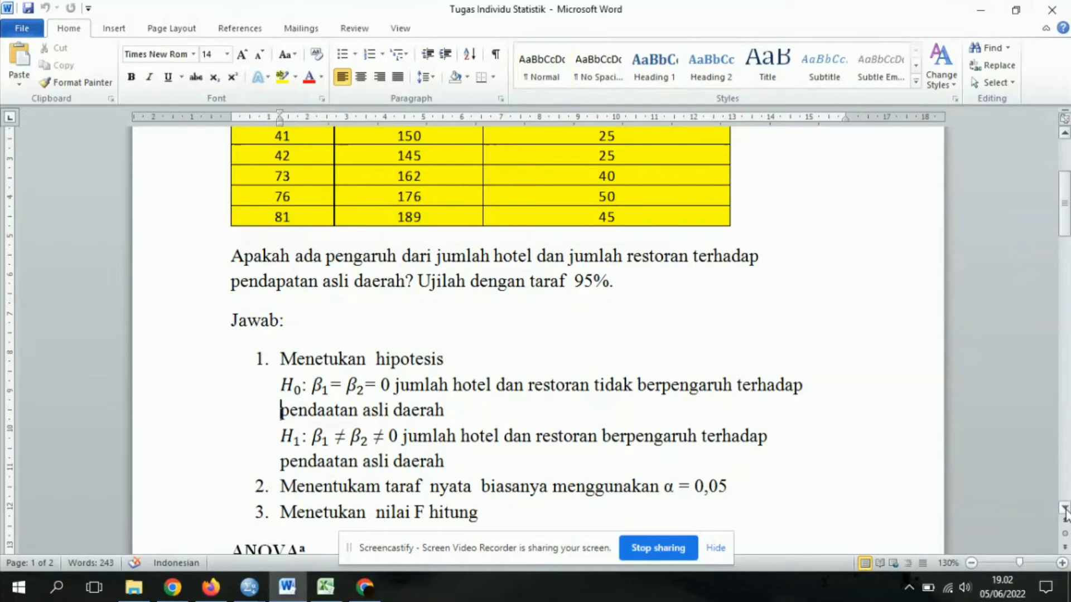
key("Down")
key("Down")
key("Down")
key("Down")
key("Down")
key("Down")
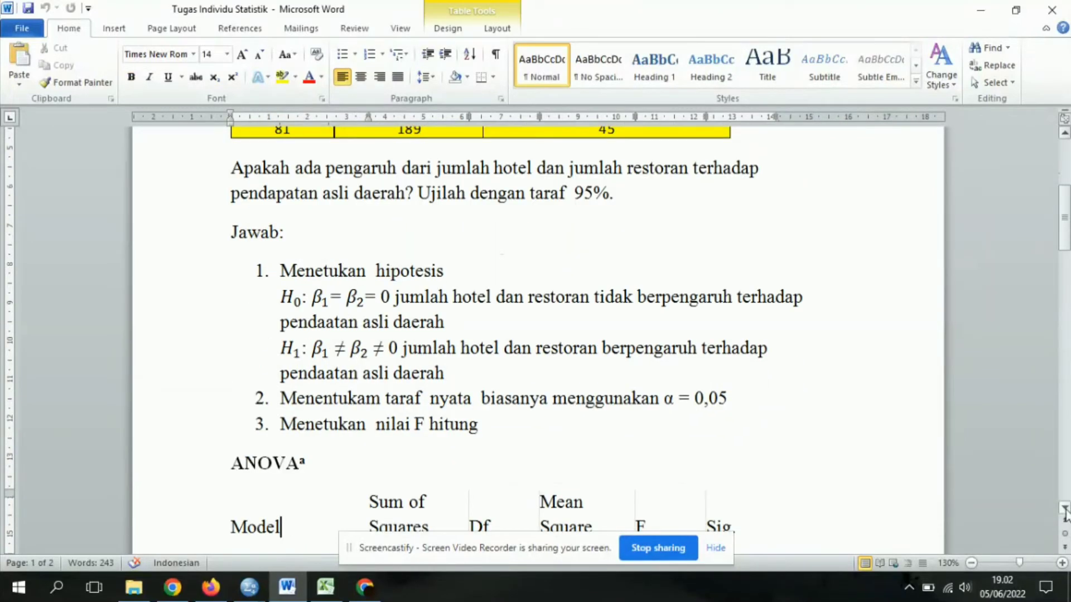
key("Down")
key("Down")
key("Down")
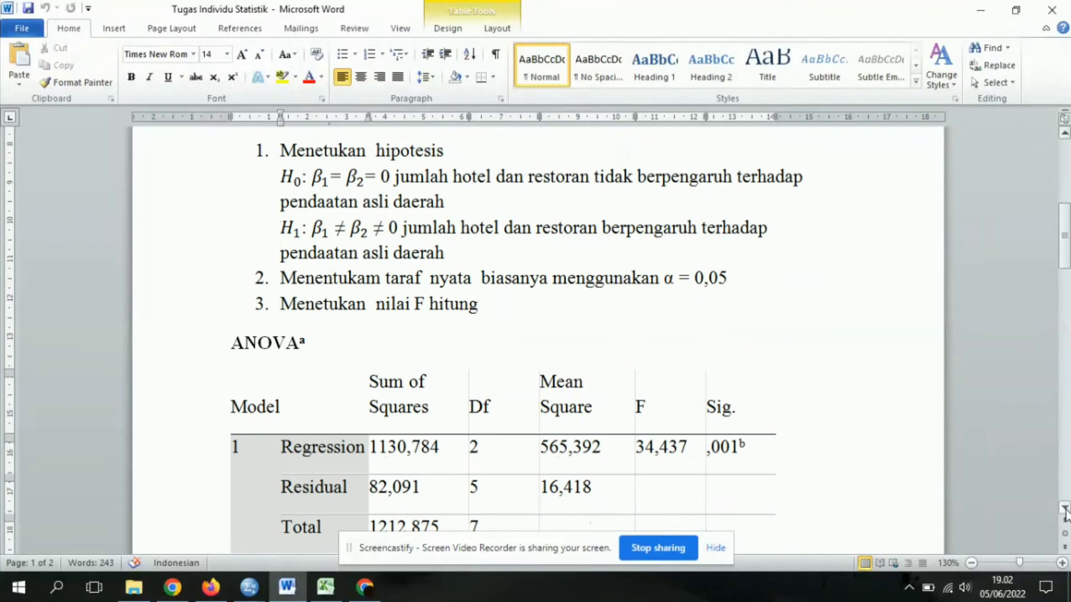
key("Down")
key("Down")
key("Down")
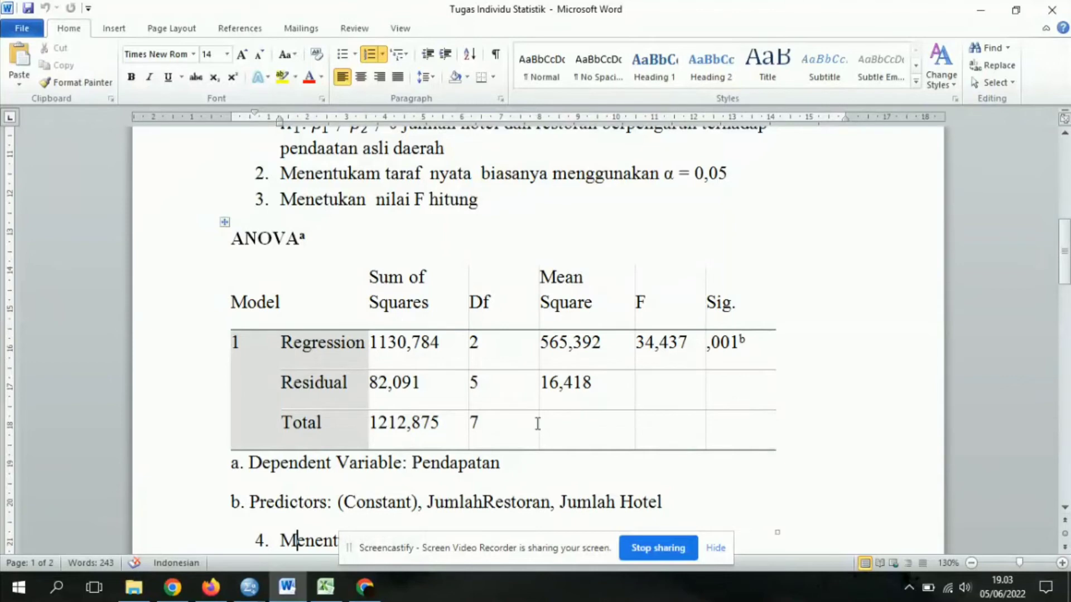
Examine the Ftabel calculation, test criterion and conclusion of the first method against the ANOVA table's F value.
key("Down")
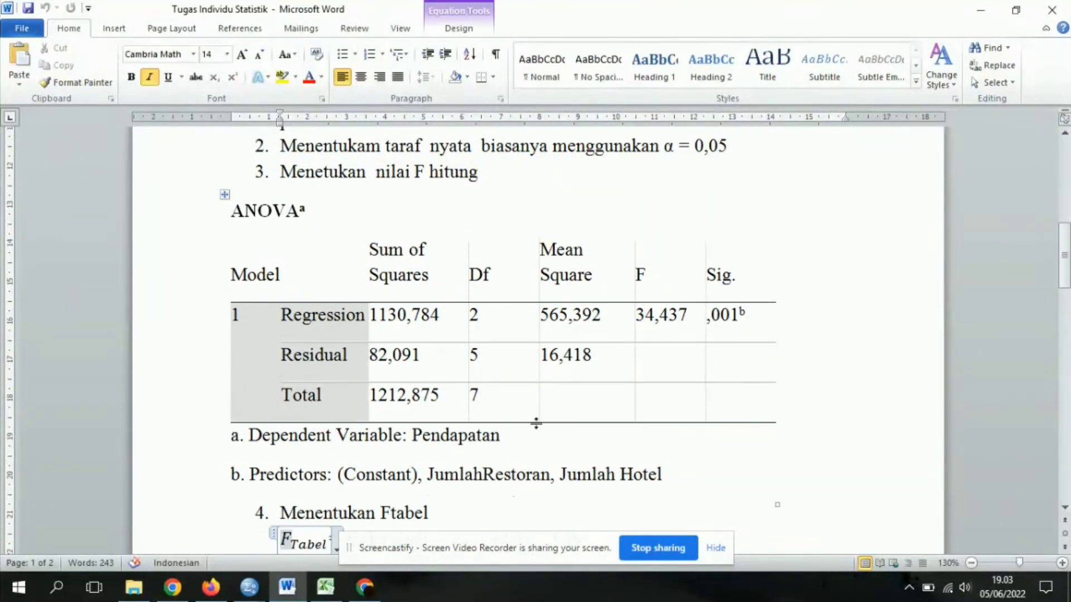
key("Down")
key("Down")
key("Down")
key("Down")
key("Down")
key("Down")
key("Down")
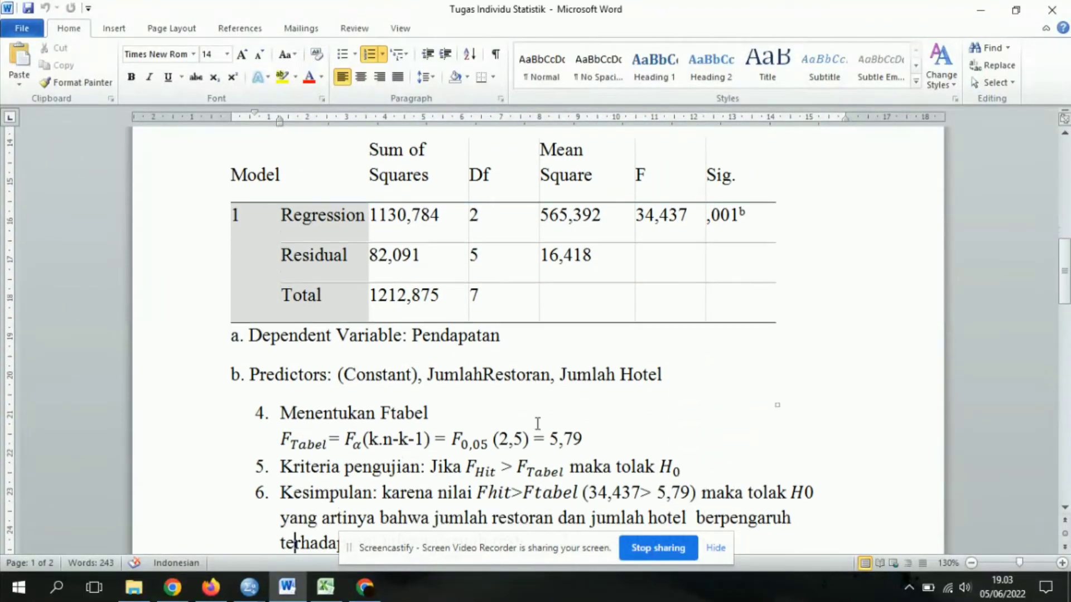
key("Up")
key("Up")
key("Up")
key("Up")
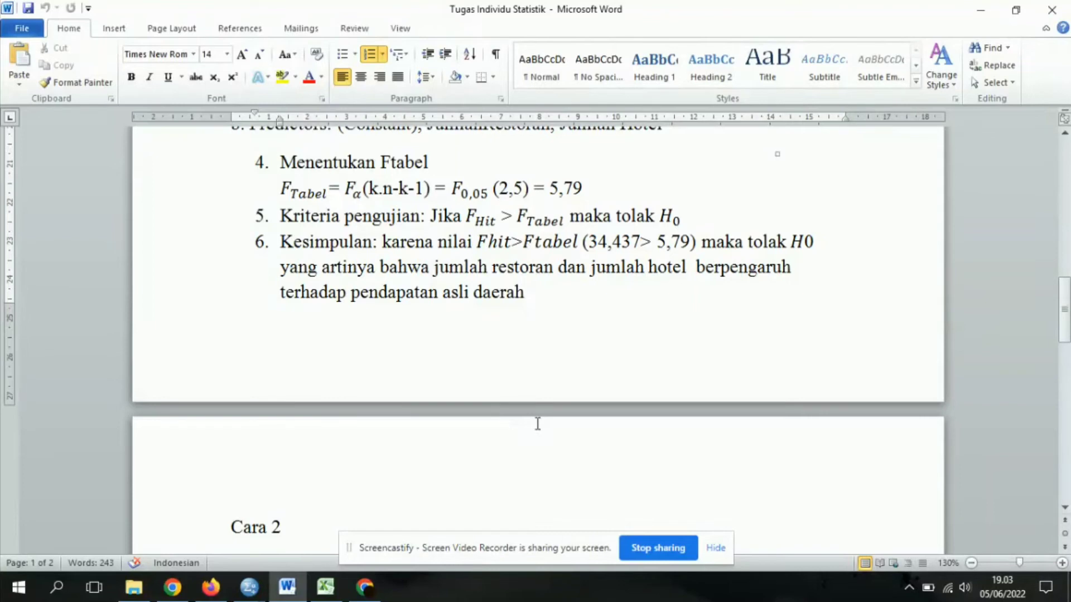
key("Up")
key("Up")
key("Up")
key("Up")
key("Up")
key("Up")
key("Up")
key("Up")
key("Up")
key("Up")
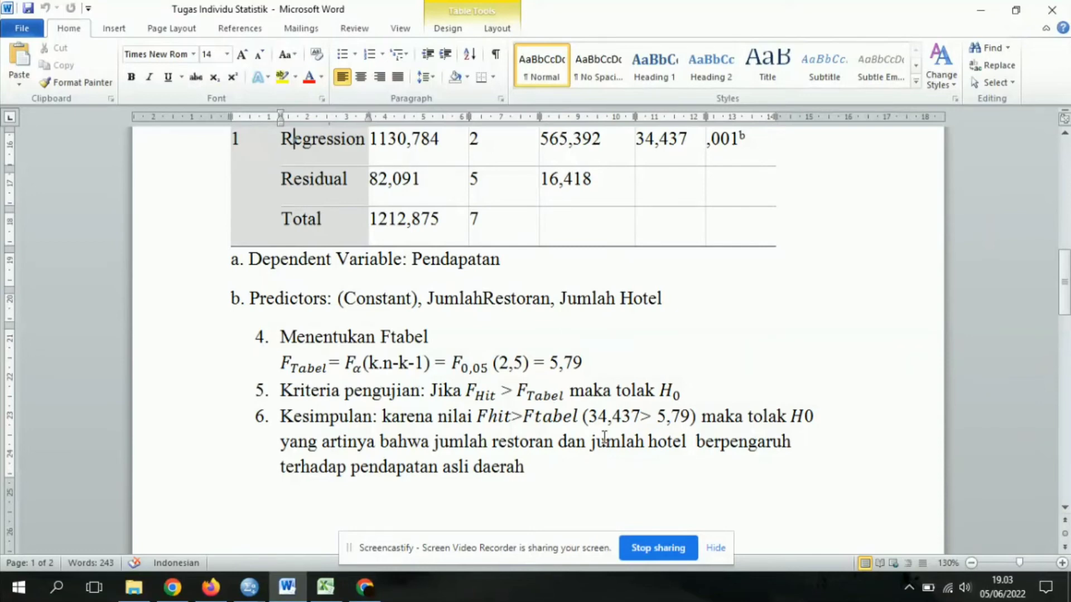
key("Down")
key("Down")
key("Down")
key("Down")
key("Down")
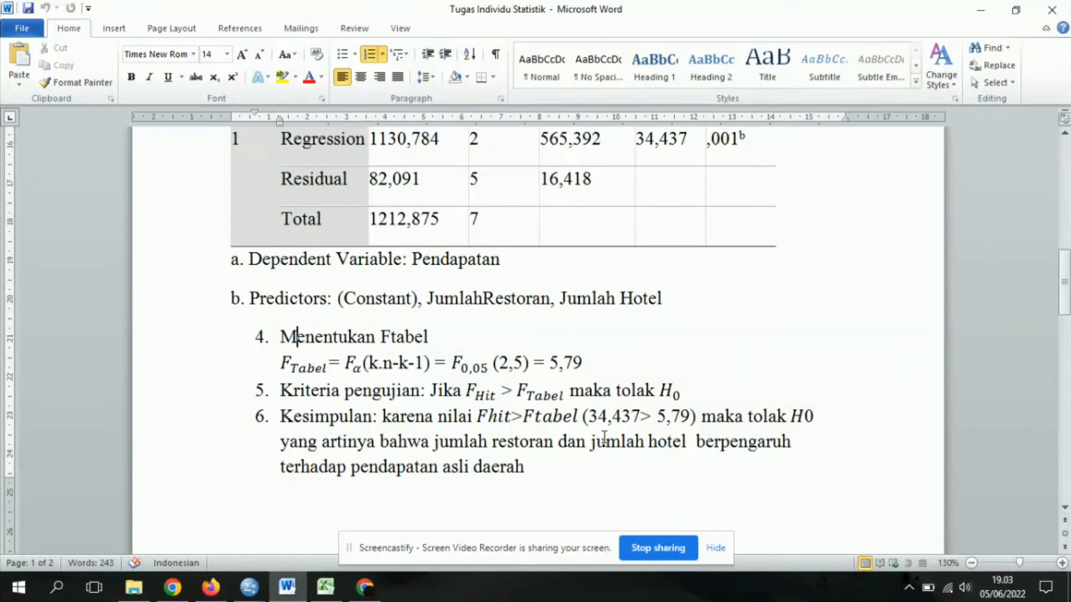
Continue to the "Cara 2" section and read the hypotheses of the second method.
key("Down")
key("Down")
key("Down")
key("Down")
key("Down")
key("Down")
key("Down")
key("Down")
key("Down")
key("Down")
key("Down")
key("Down")
key("Down")
key("Down")
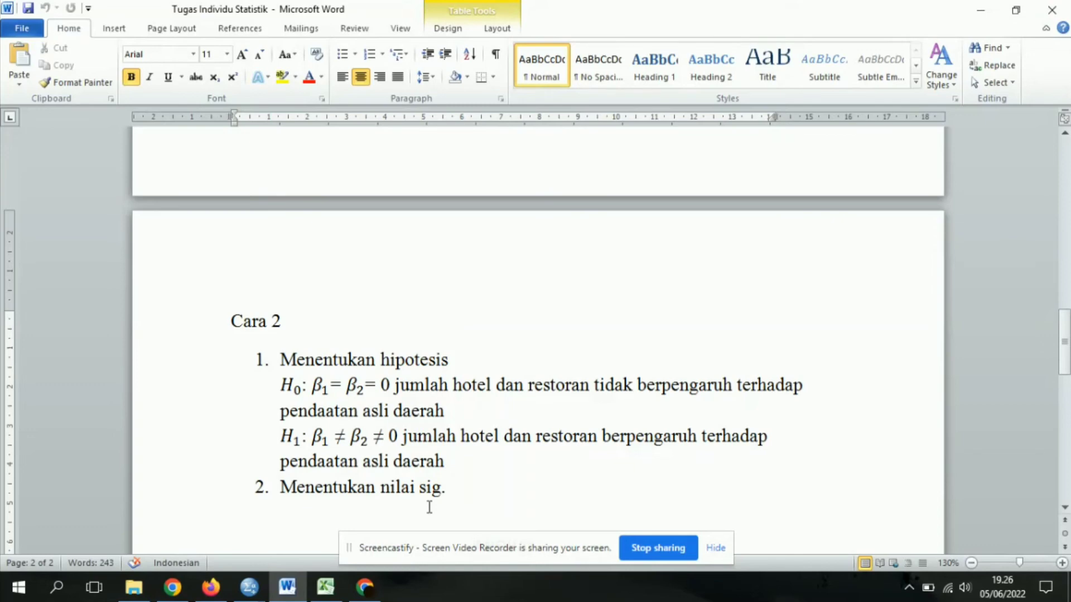
Examine the Sig. value in the "Cara 2" ANOVA table, then the section's test criterion and conclusion.
left_click(430, 507)
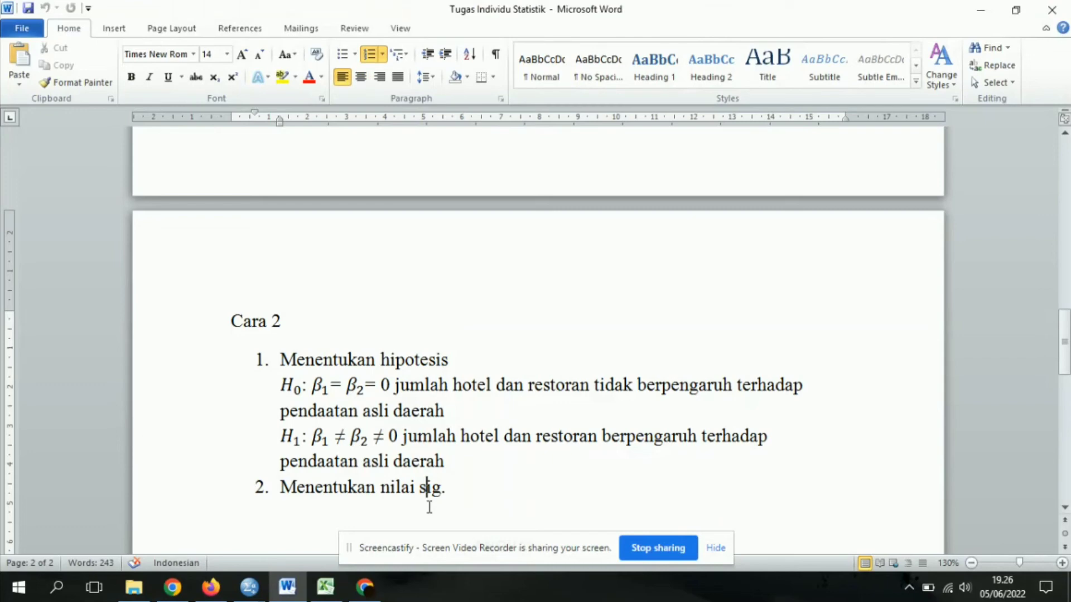
key("ctrl+v")
scroll(429, 507, "down", 3)
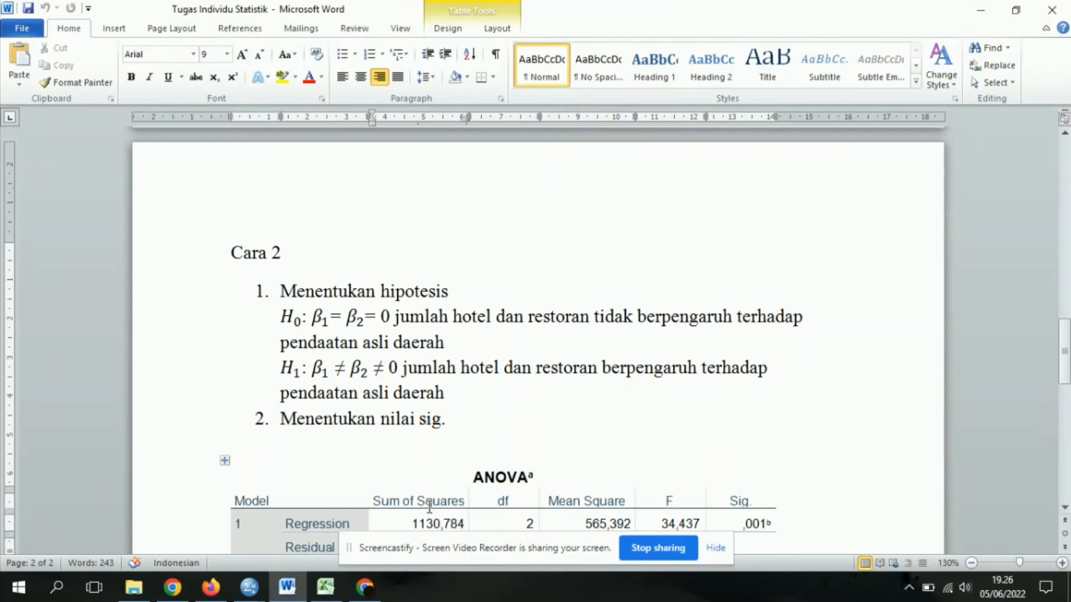
key("Down")
key("Down")
key("Down")
key("Down")
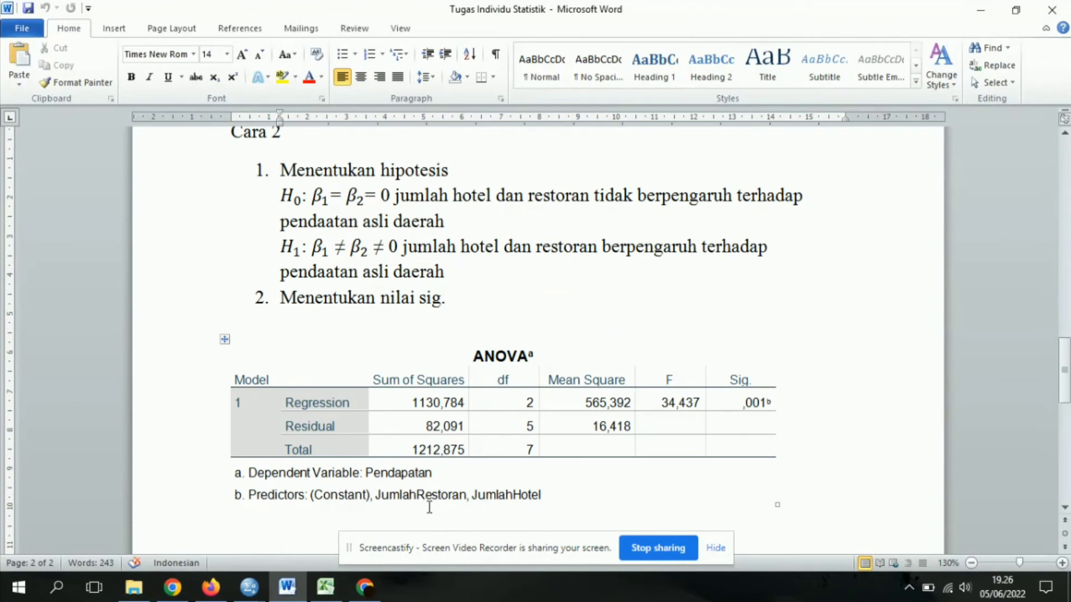
key("Down")
key("Down")
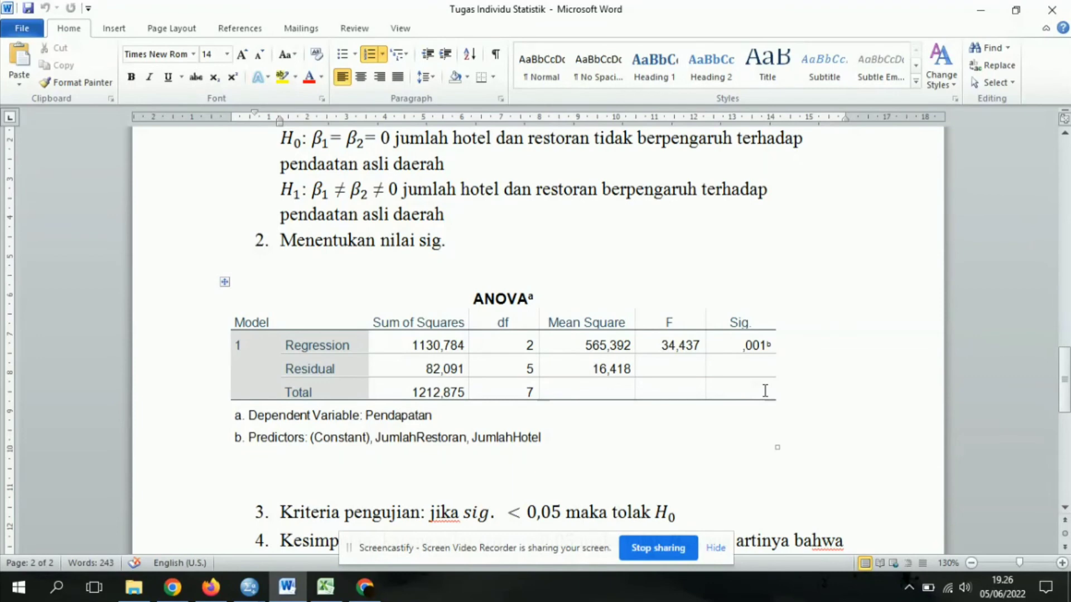
key("Down")
key("Down")
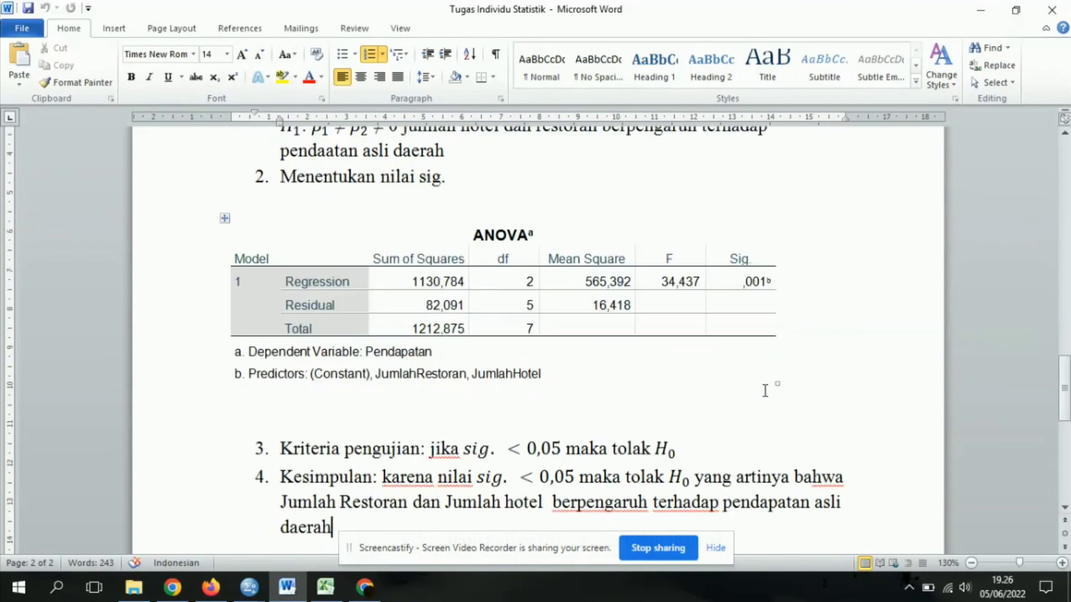